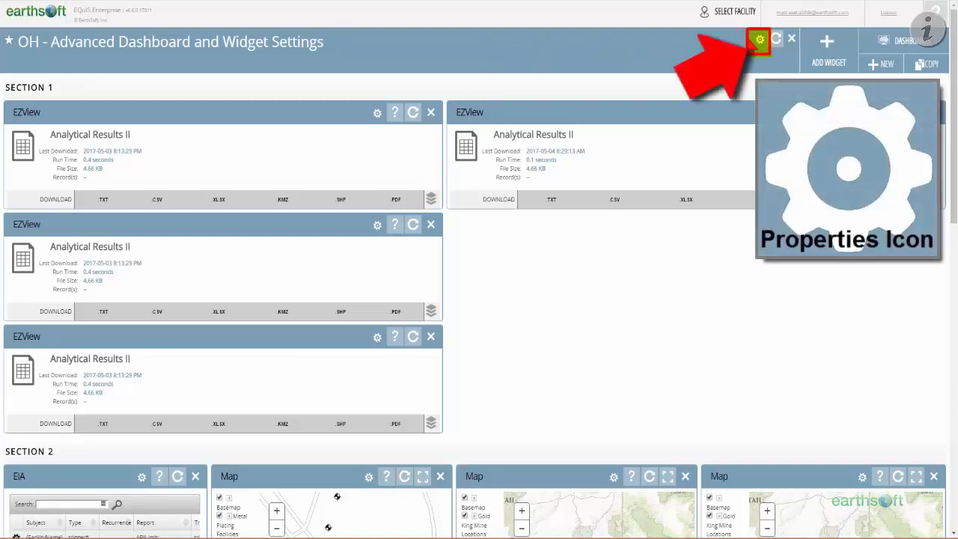
Step: Open the advanced properties of the "OH - Advanced Dashboard and Widget Settings" dashboard
click(760, 41)
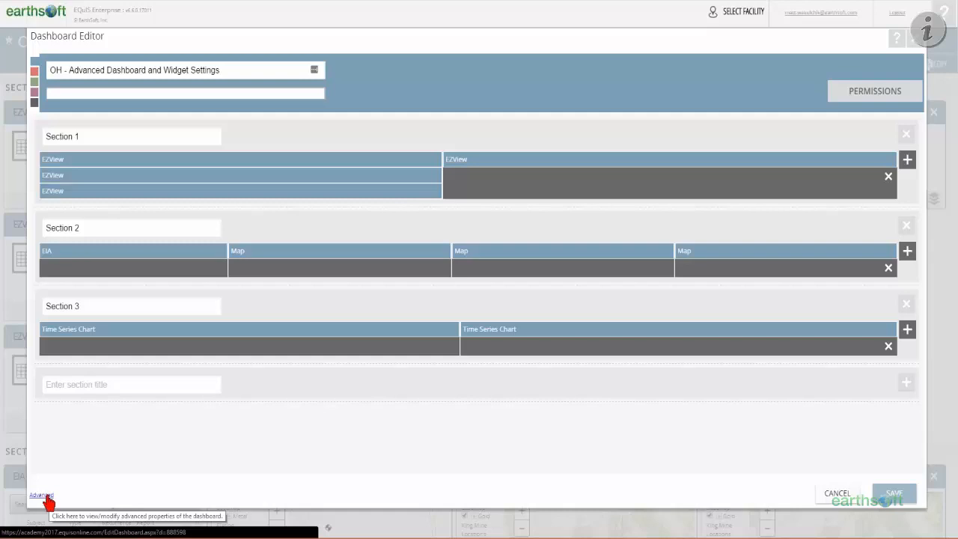
click(46, 495)
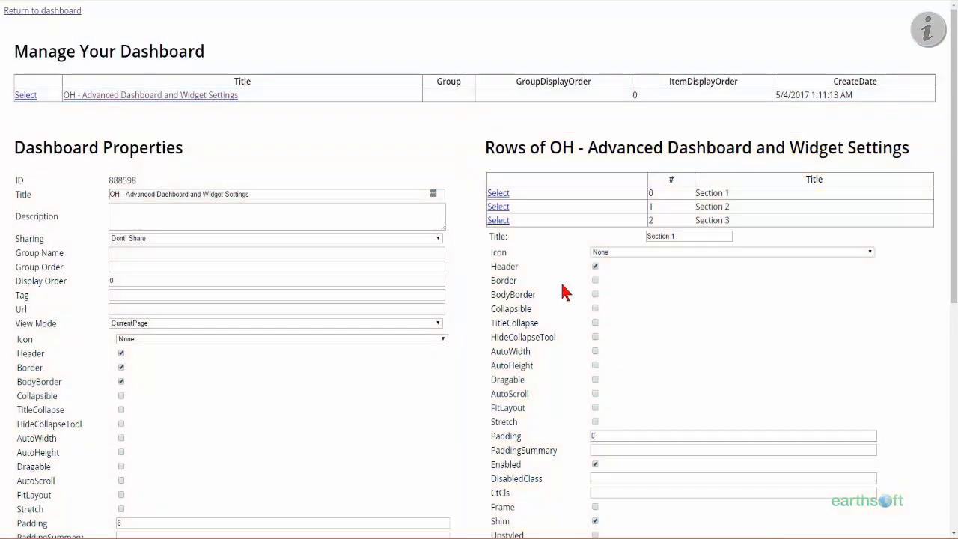
Step: Review the dashboard properties, the row settings and the Section 1 column settings, including their create, update and delete options
scroll(566, 292, down, 4)
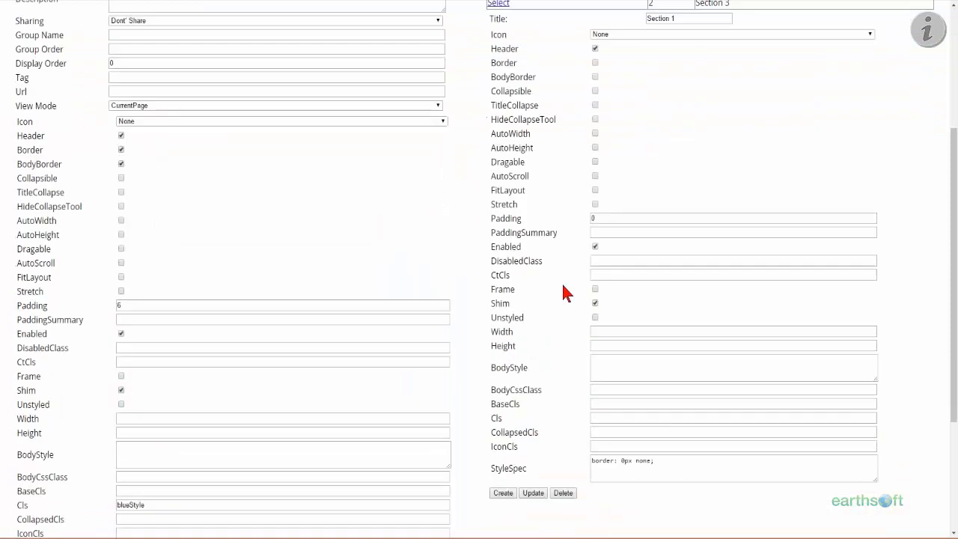
scroll(566, 292, down, 2)
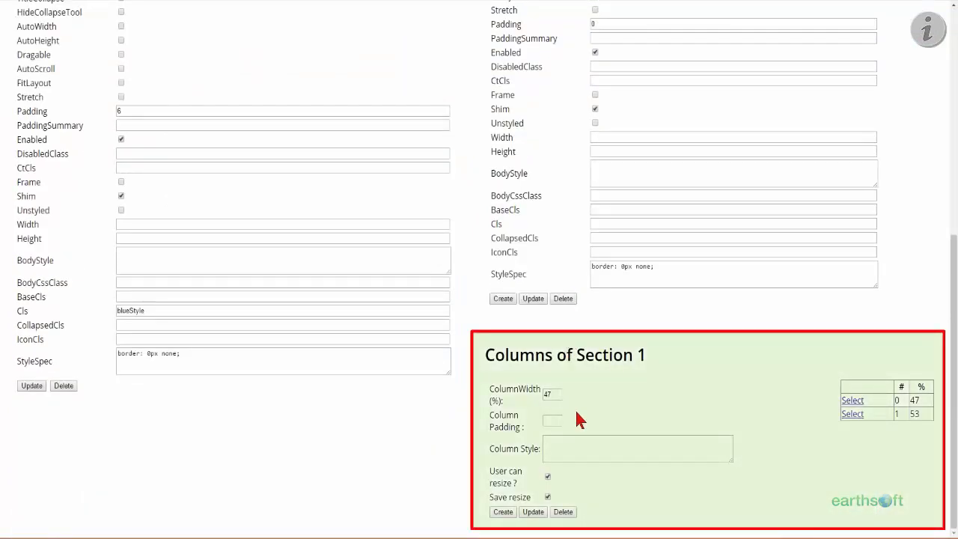
scroll(512, 344, up, 2)
scroll(512, 346, up, 2)
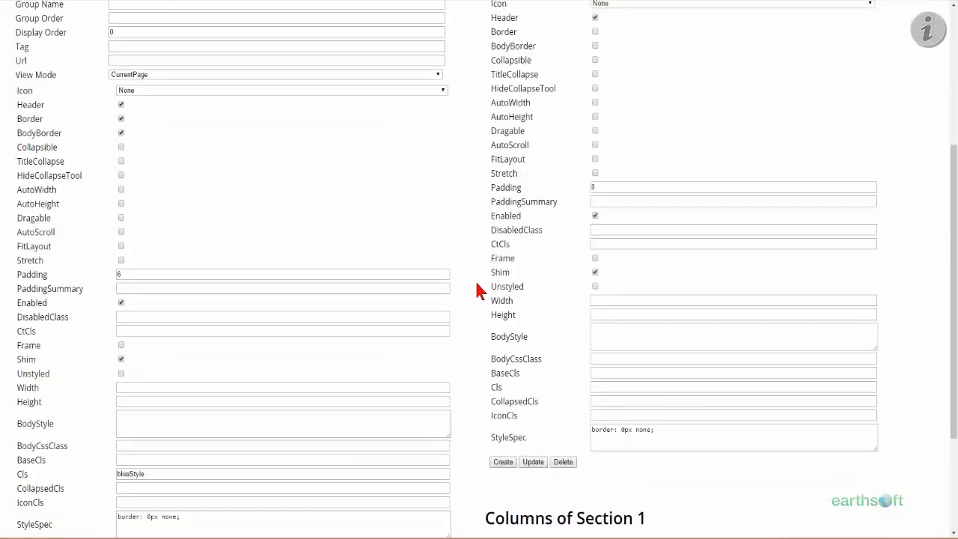
scroll(477, 283, up, 2)
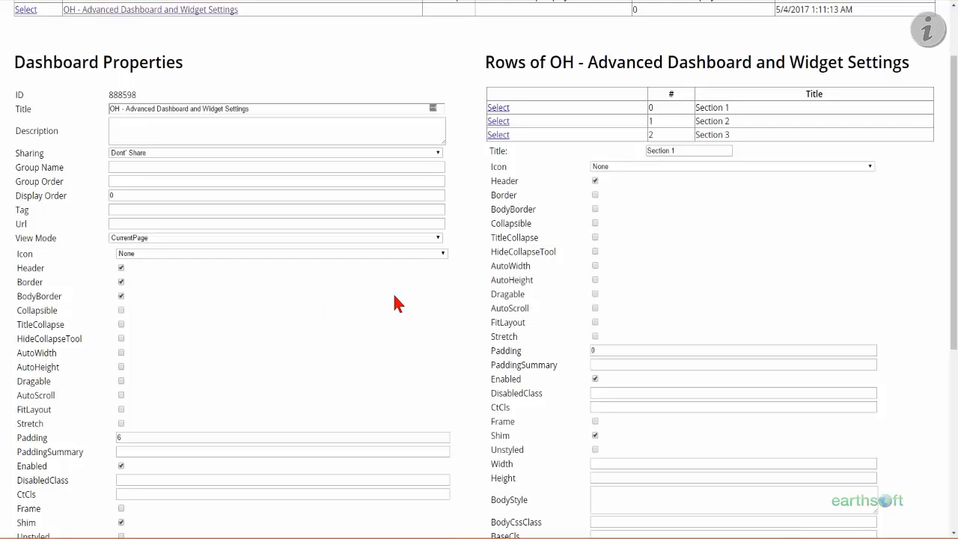
scroll(392, 292, down, 1)
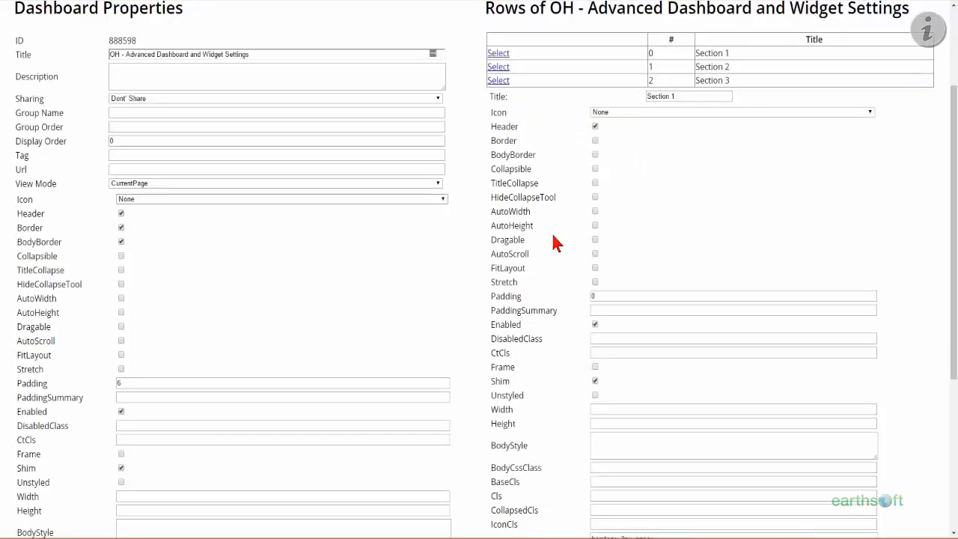
scroll(355, 277, down, 3)
scroll(252, 383, down, 1)
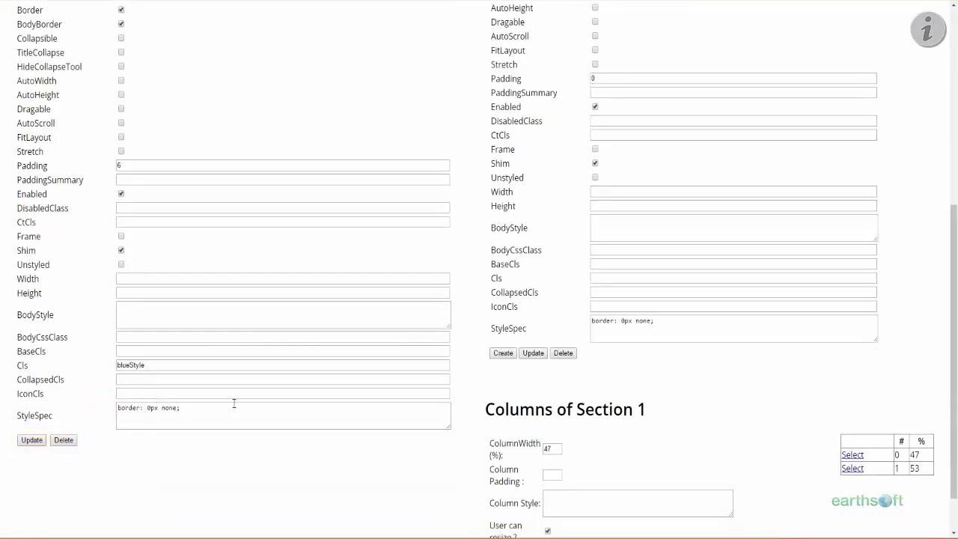
scroll(479, 404, down, 1)
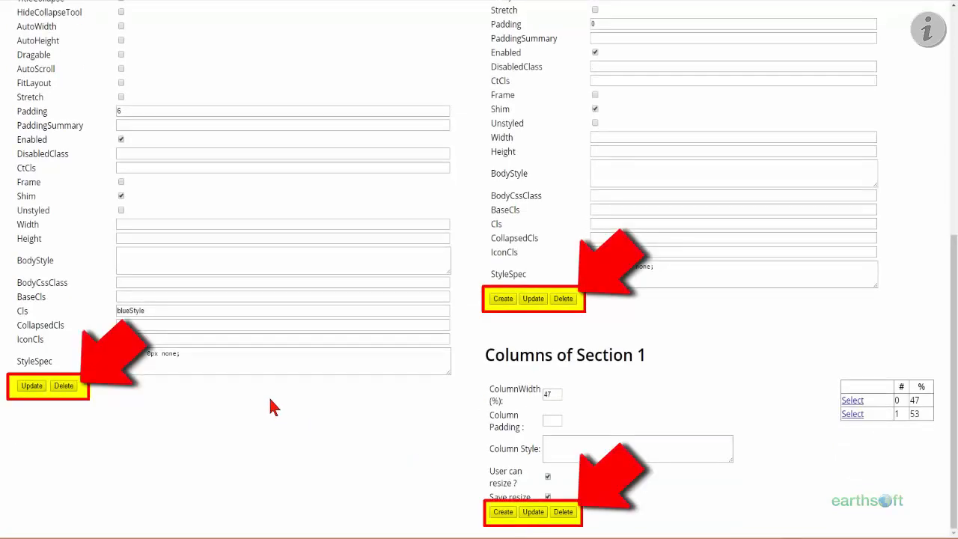
scroll(271, 402, up, 1)
scroll(251, 404, up, 1)
scroll(281, 324, up, 2)
scroll(459, 202, up, 3)
scroll(464, 204, up, 1)
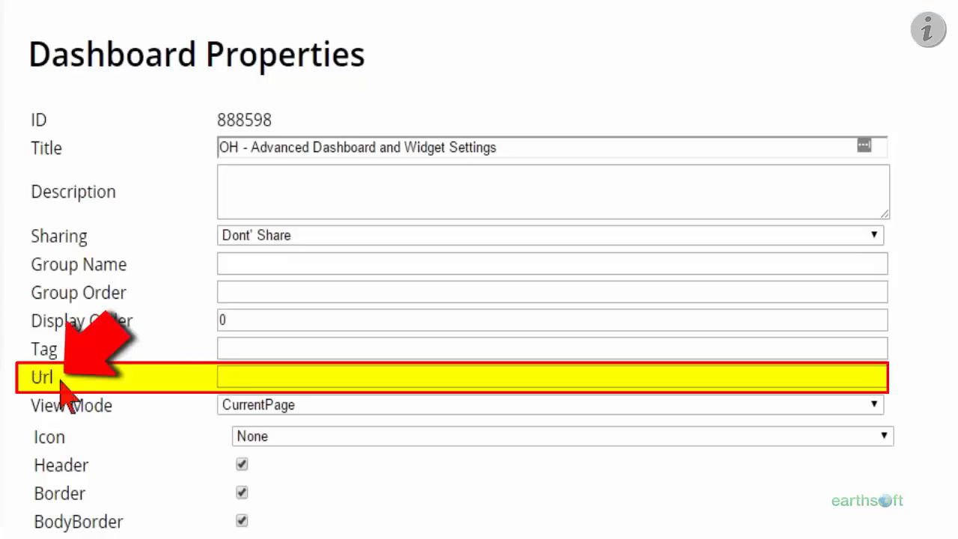
Step: Set the dashboard's Url property to &f=693574, save the update and return to the dashboard
click(238, 377)
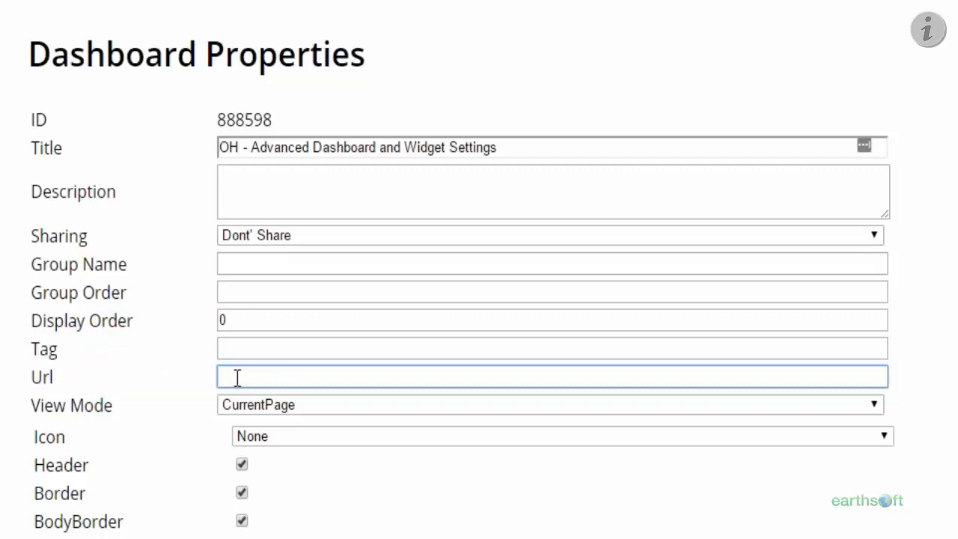
text(&l=693574)
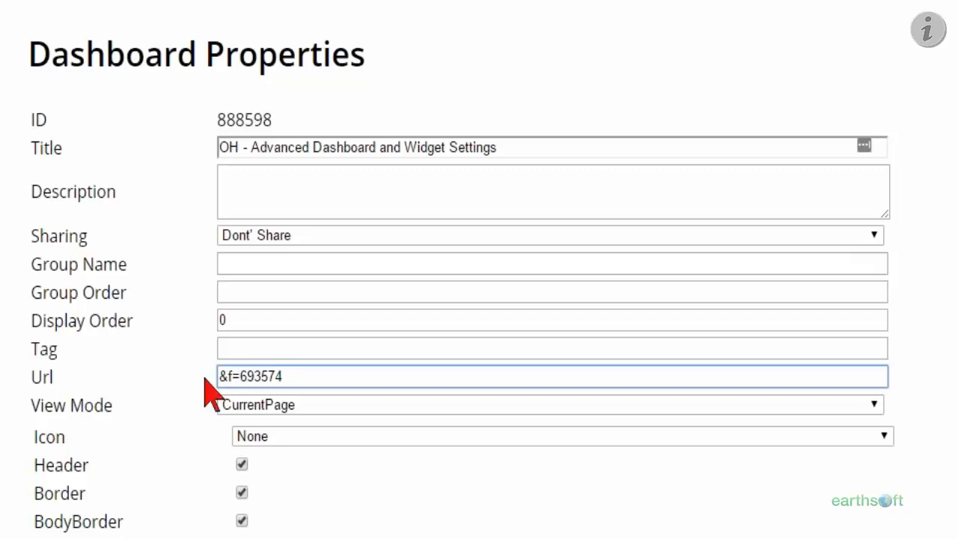
scroll(360, 502, down, 10)
scroll(348, 188, down, 3)
click(63, 408)
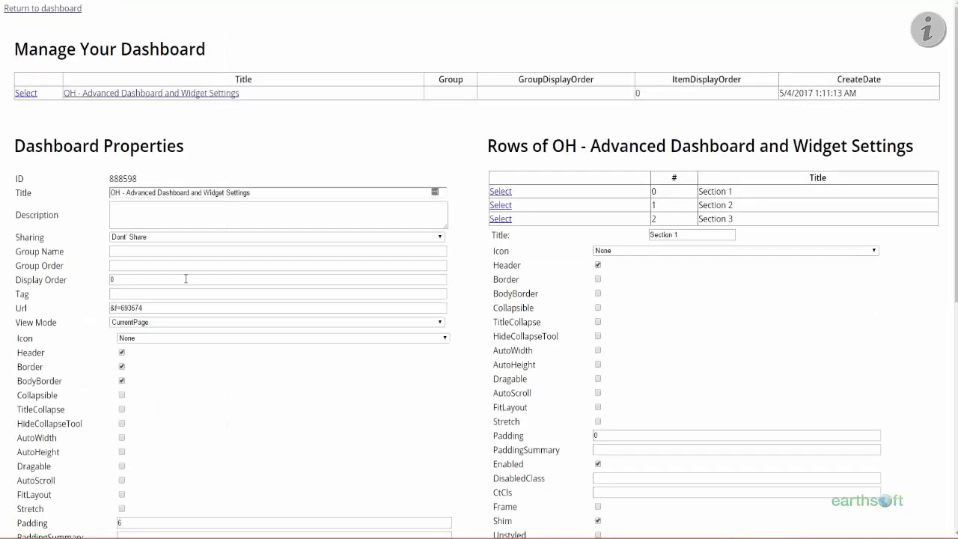
click(61, 16)
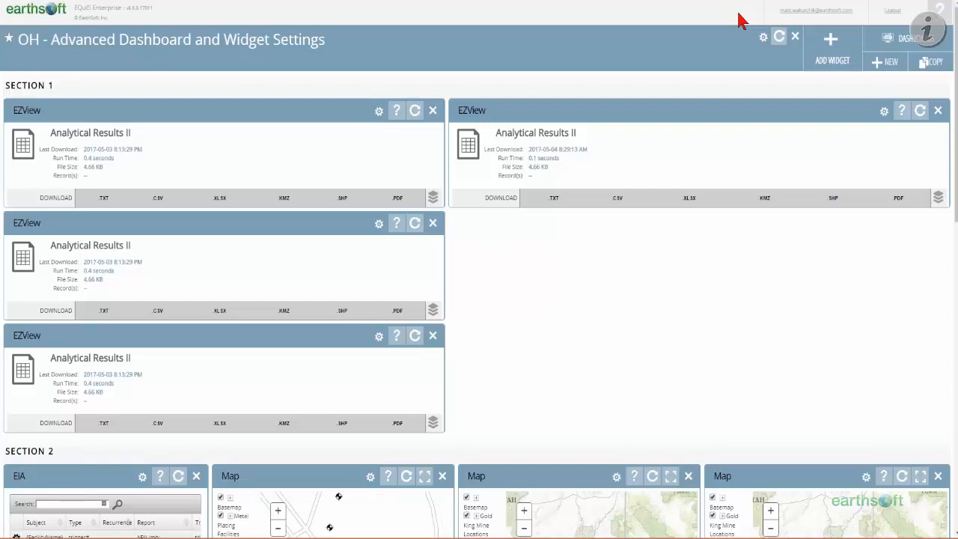
Step: Reopen the dashboard's advanced properties, clear the Url value and save the update
click(763, 36)
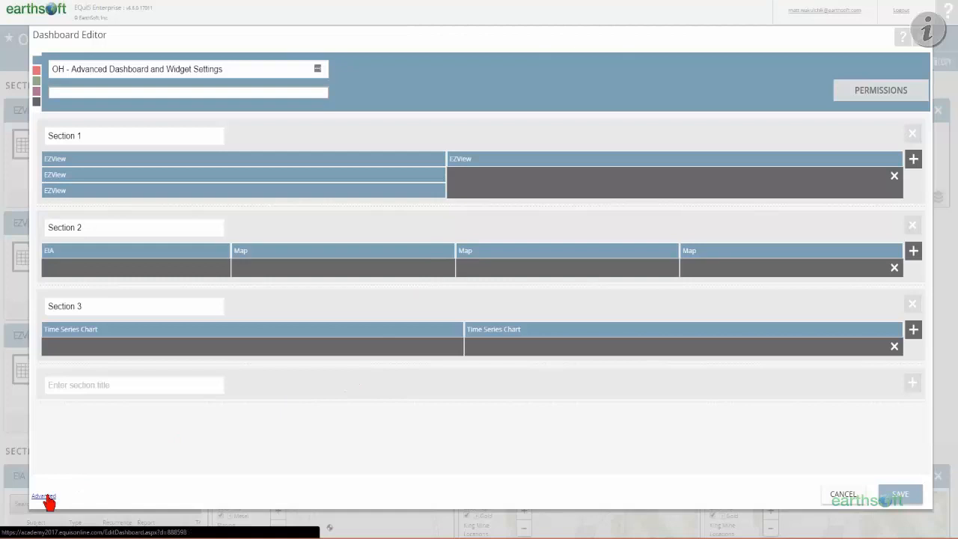
click(43, 496)
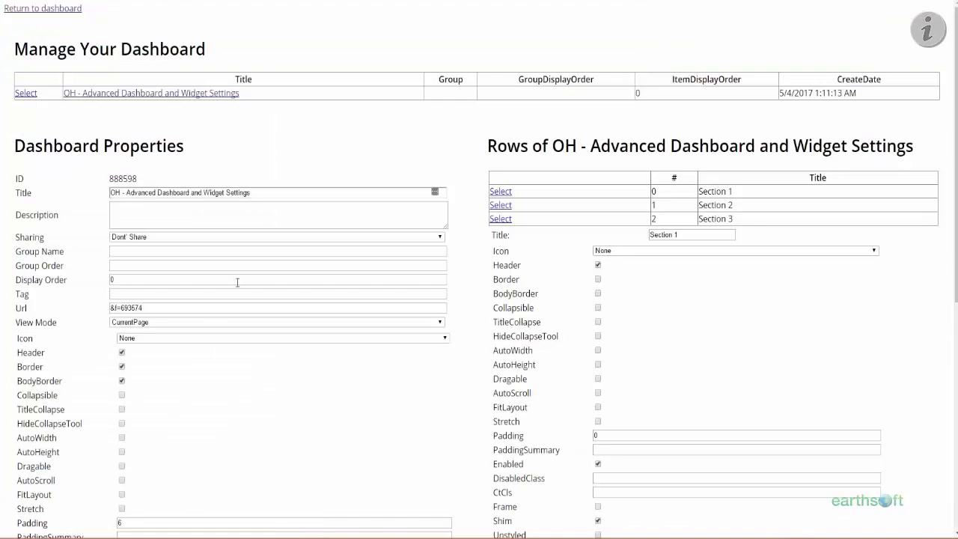
click(177, 307)
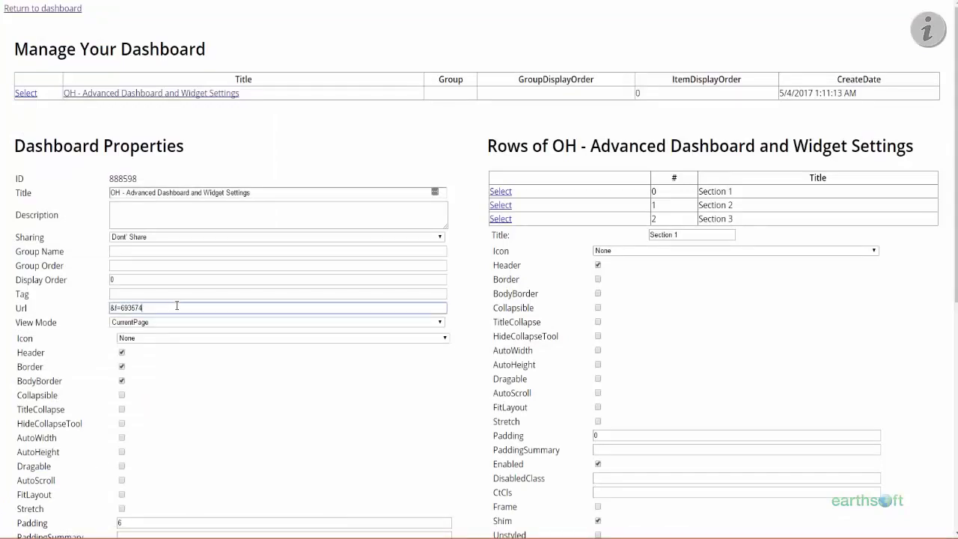
drag(146, 307, 111, 308)
key(BackSpace)
scroll(178, 362, down, 4)
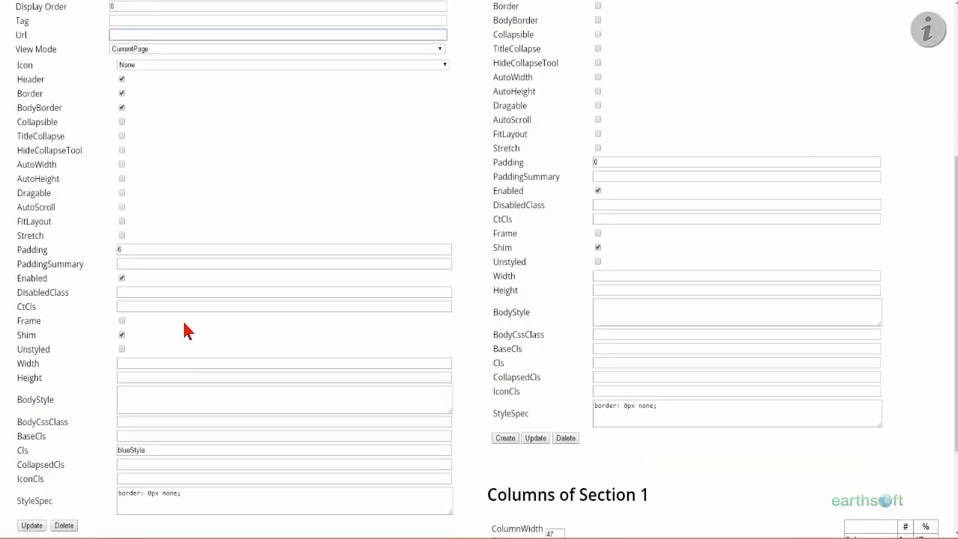
click(34, 525)
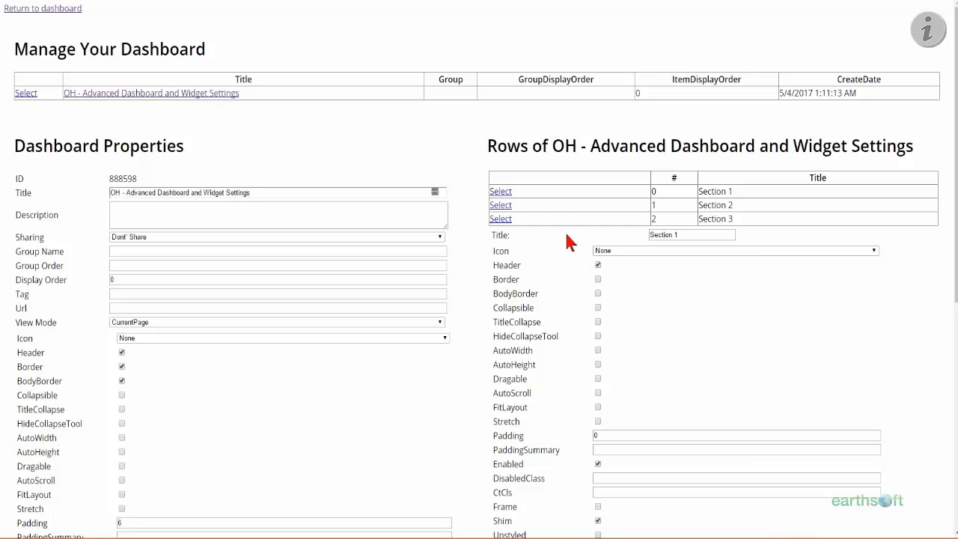
Step: Enable the Collapsible option for the Section 1 row and save the row
scroll(567, 237, down, 3)
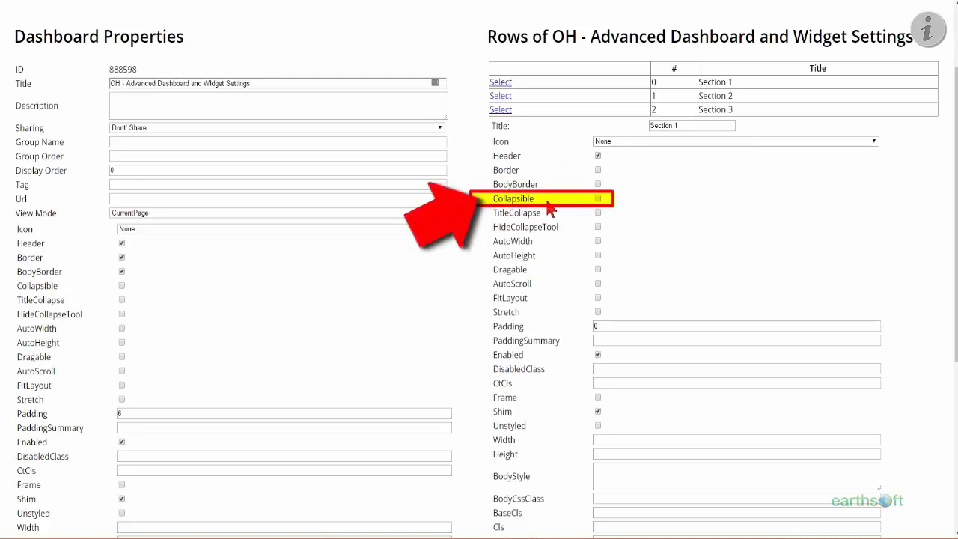
click(598, 198)
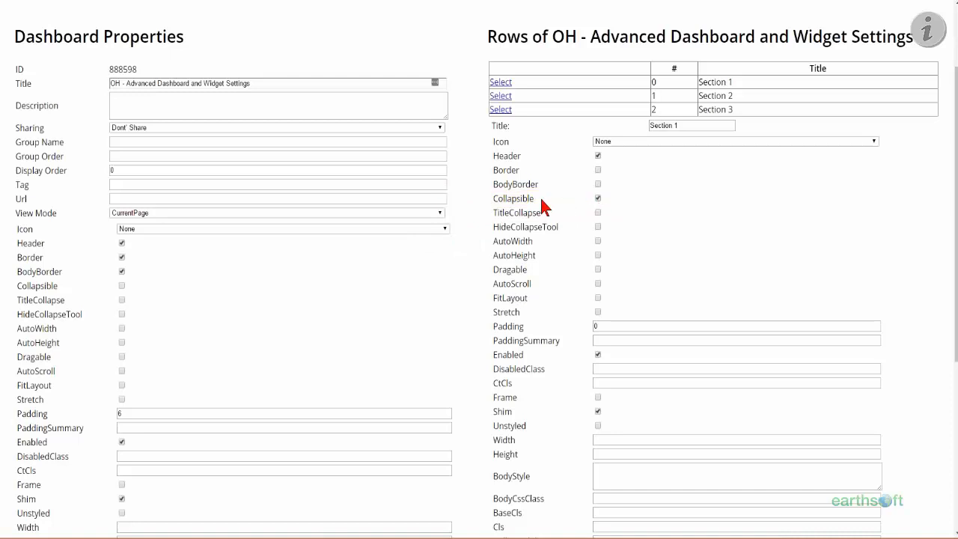
scroll(563, 206, down, 1)
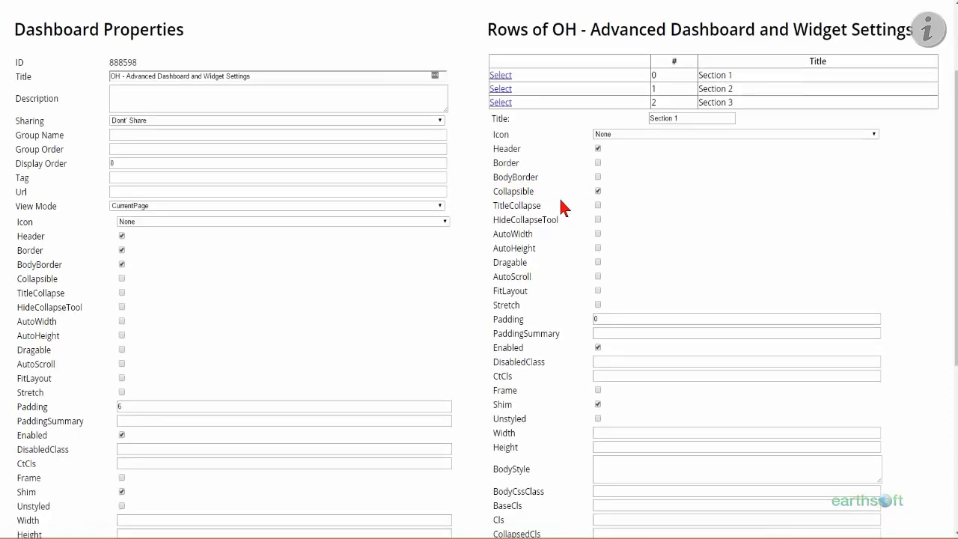
scroll(567, 225, down, 1)
scroll(567, 230, down, 1)
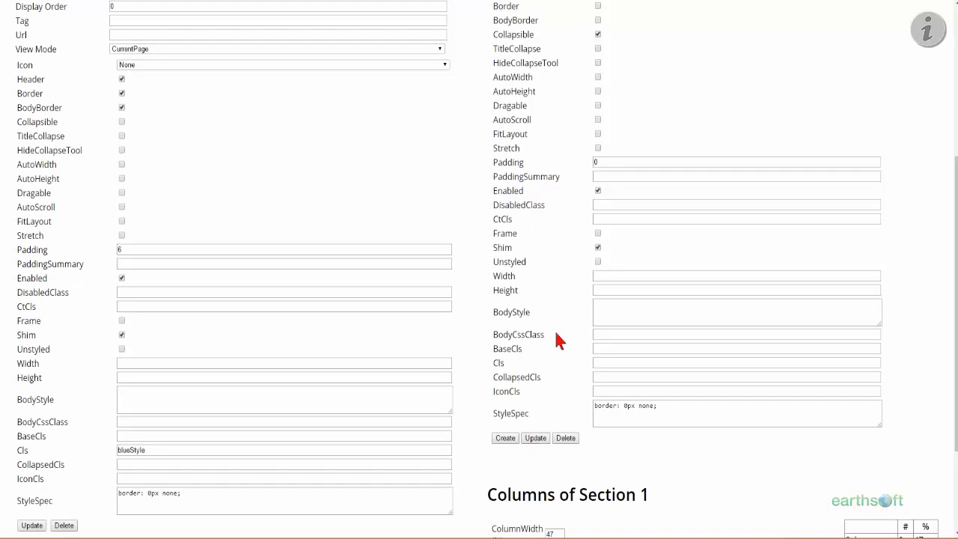
Step: Make the Section 2 row collapsible and update that row's properties
scroll(557, 320, up, 4)
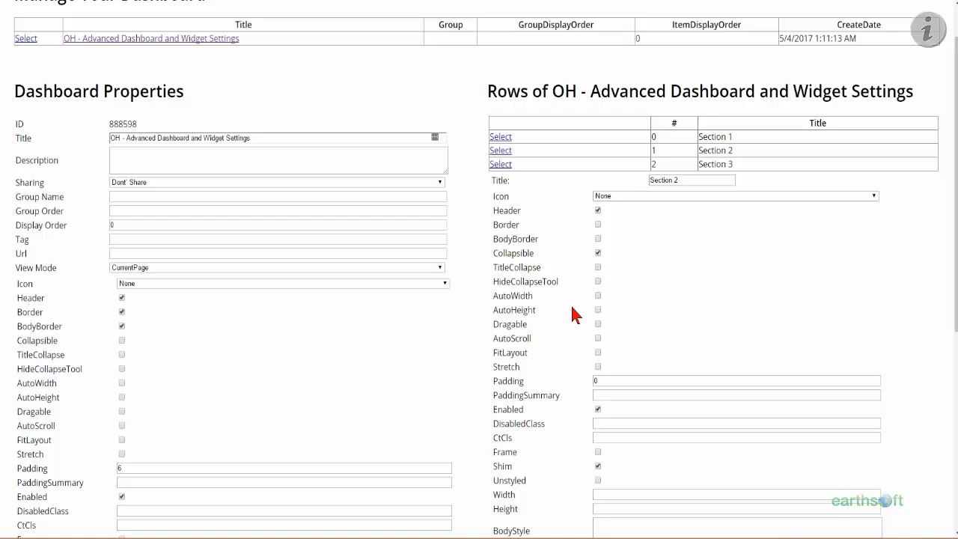
scroll(571, 313, down, 3)
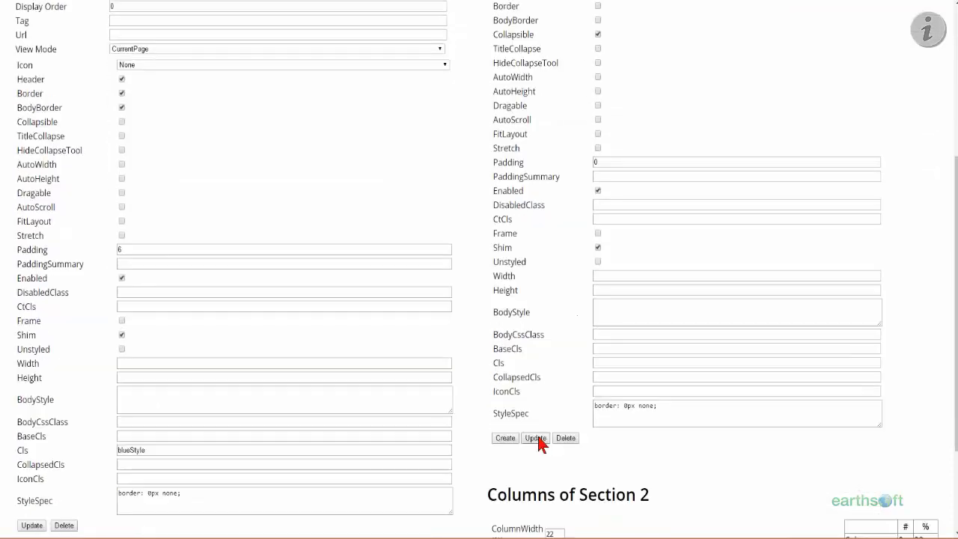
click(537, 440)
Step: Turn on Collapsible for the Section 3 row, update the row and return to the dashboard
scroll(573, 251, up, 2)
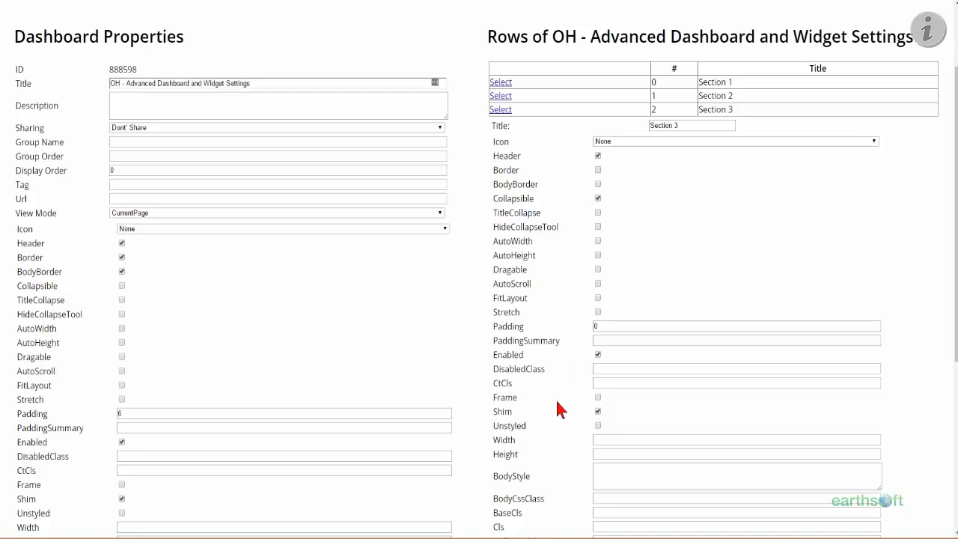
scroll(560, 410, down, 2)
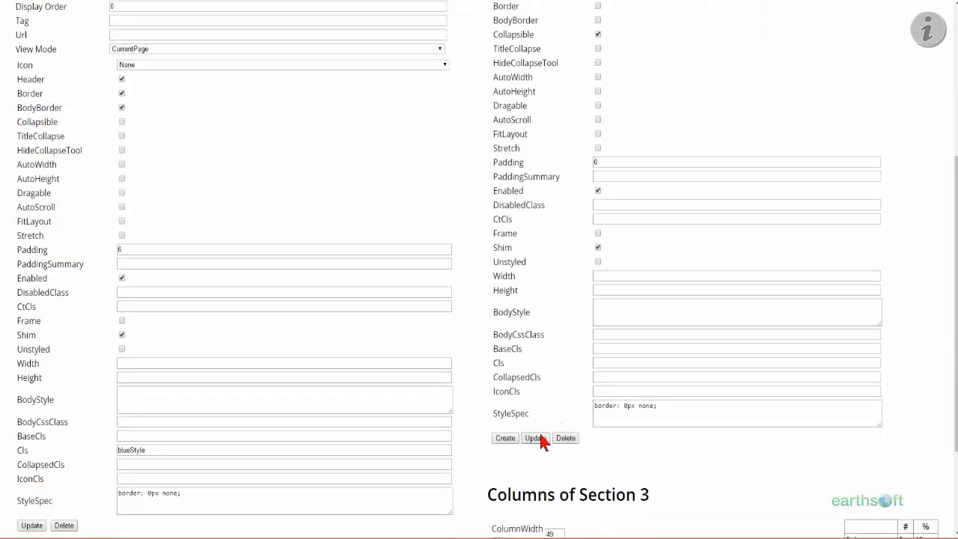
click(538, 439)
scroll(549, 345, up, 3)
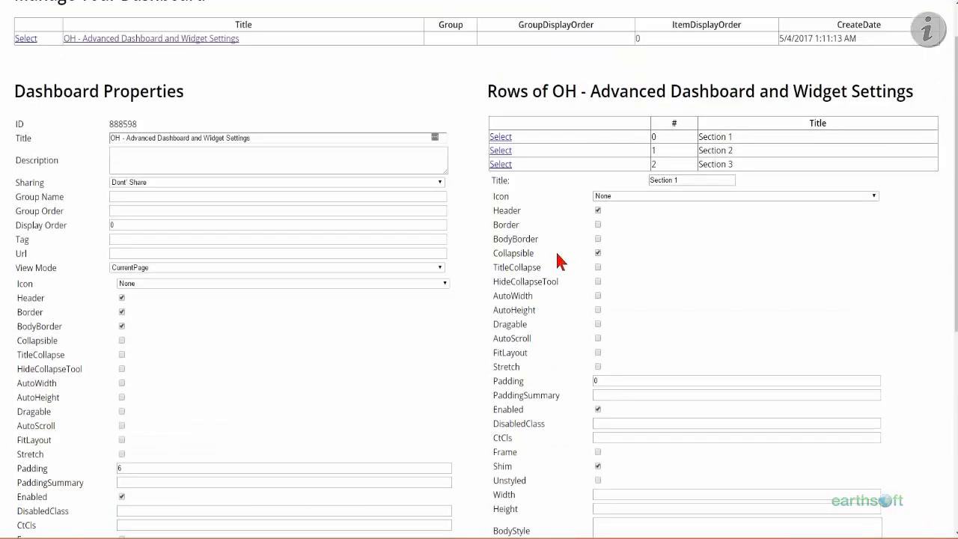
scroll(526, 209, up, 1)
click(59, 13)
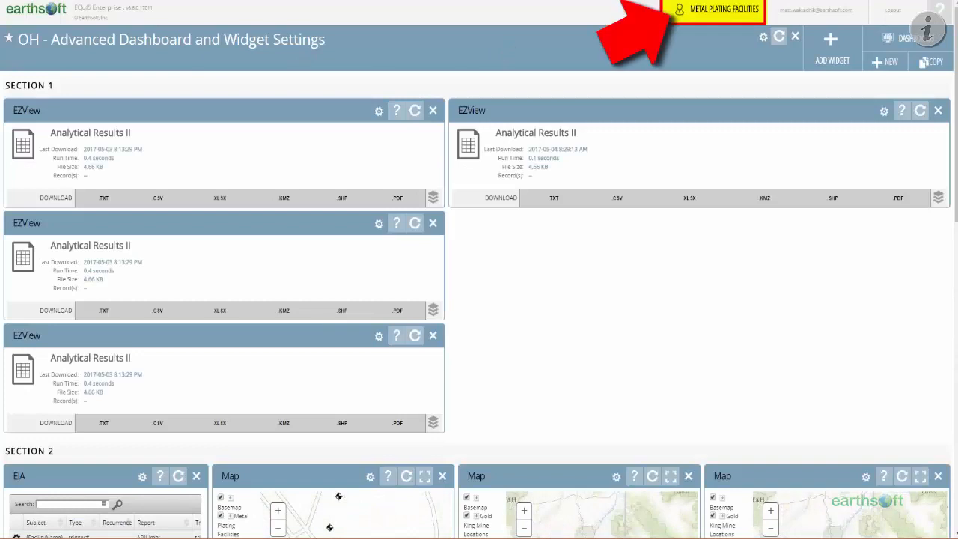
Step: Open the facility chooser, show the facilities as a list with their IDs and browse the North America folder
click(716, 19)
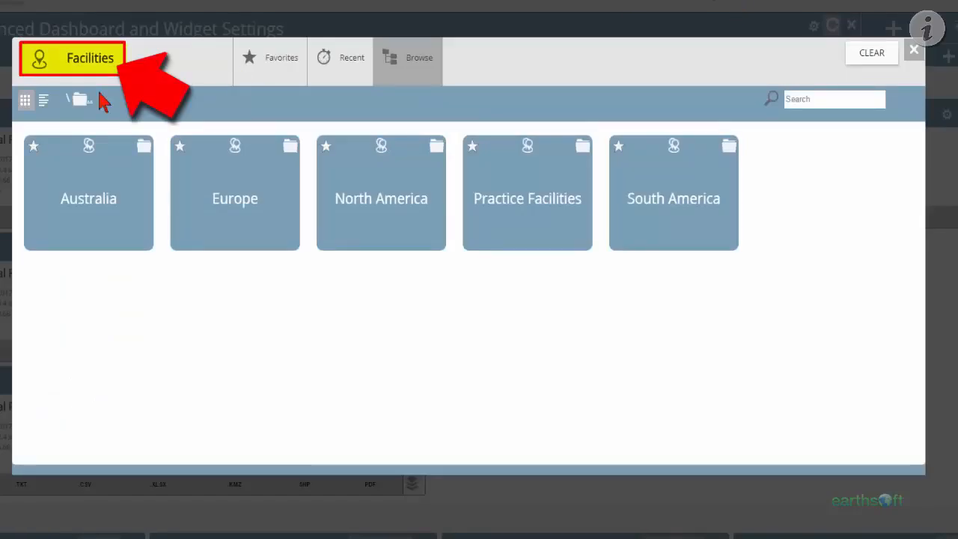
click(44, 102)
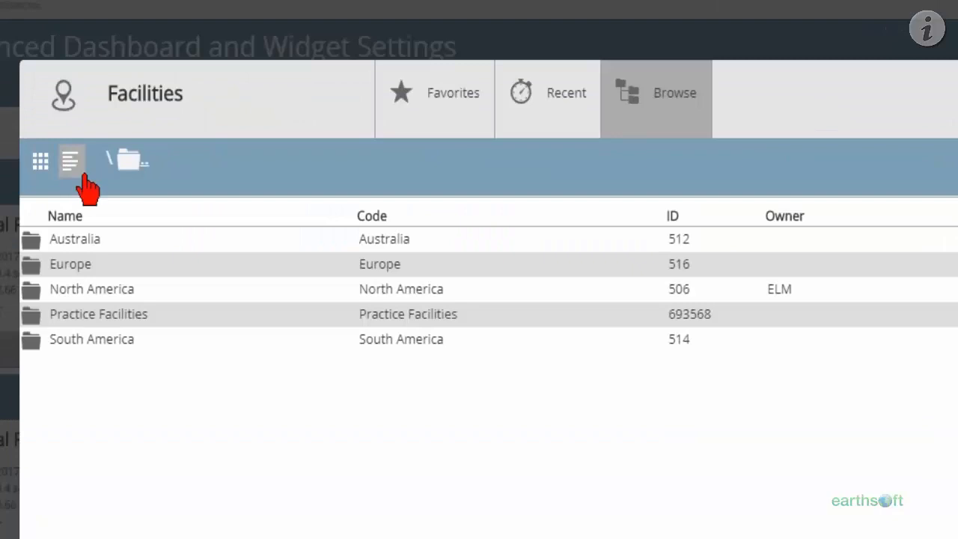
click(155, 292)
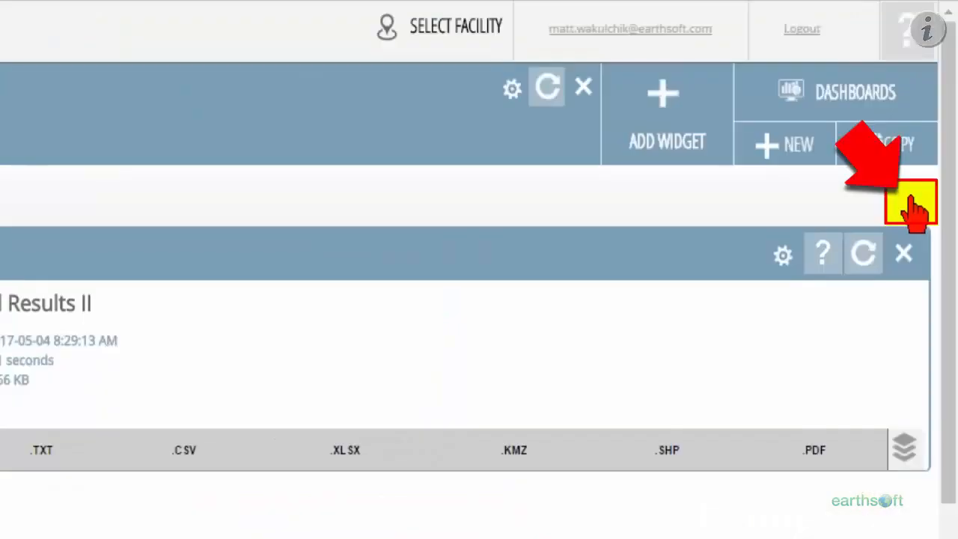
Step: Collapse Section 1, Section 2 and Section 3 on the dashboard
click(911, 198)
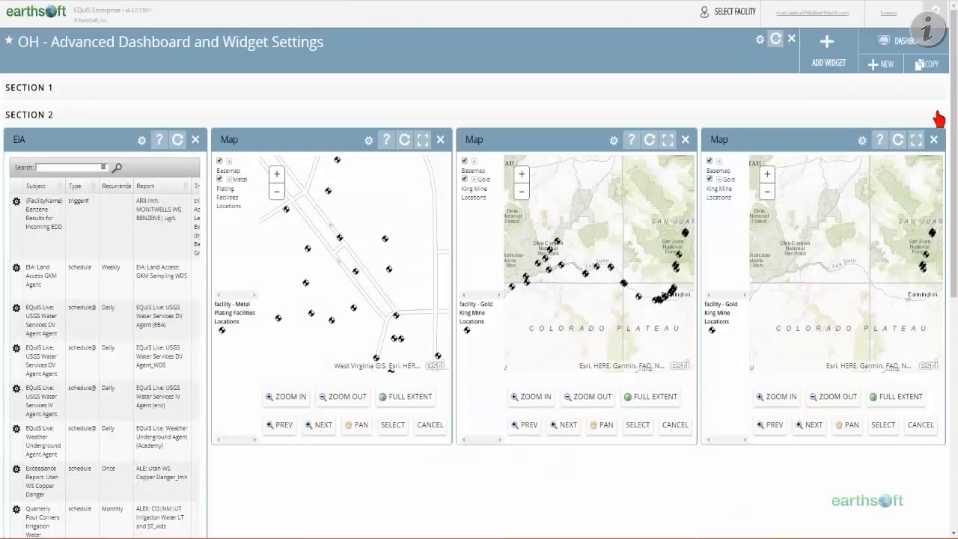
click(938, 117)
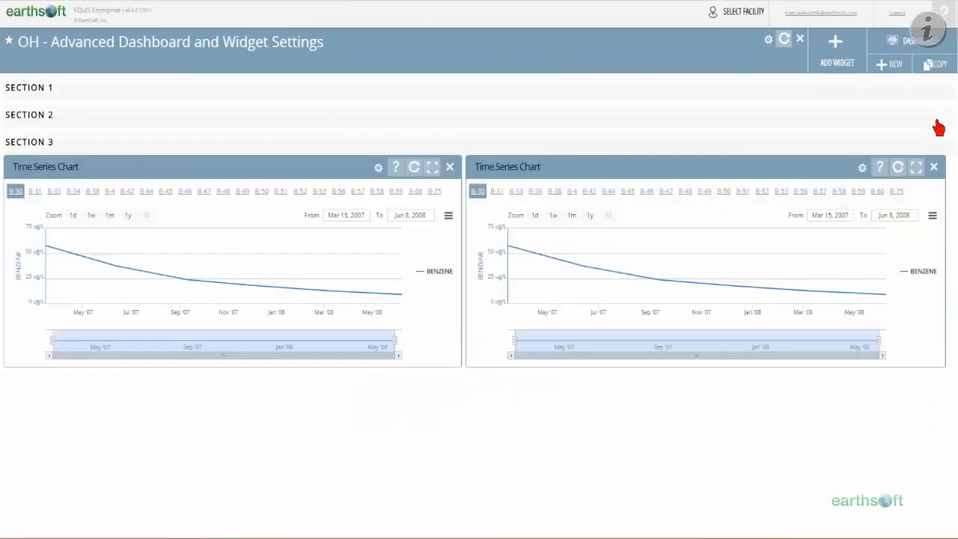
click(942, 144)
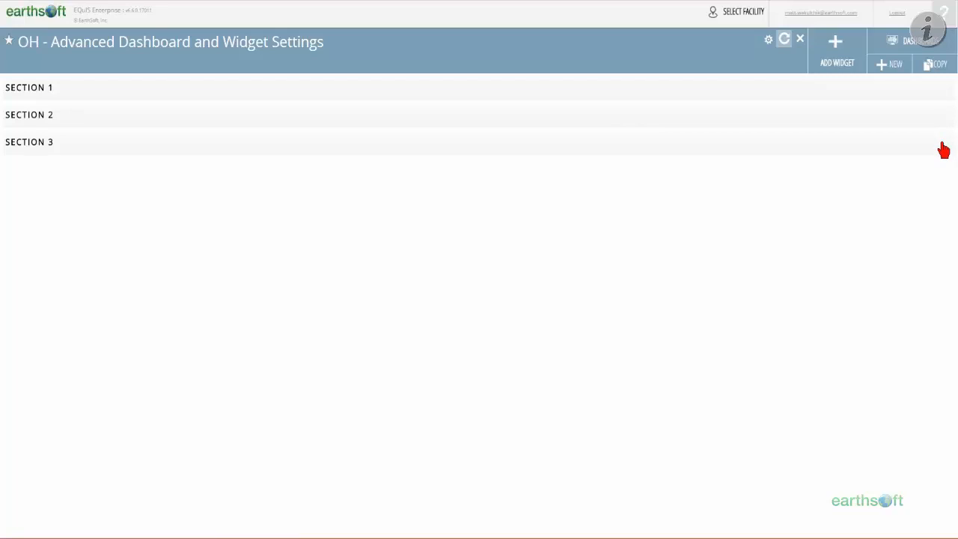
Step: Expand Section 3, Section 2 and Section 1 on the dashboard again
click(942, 148)
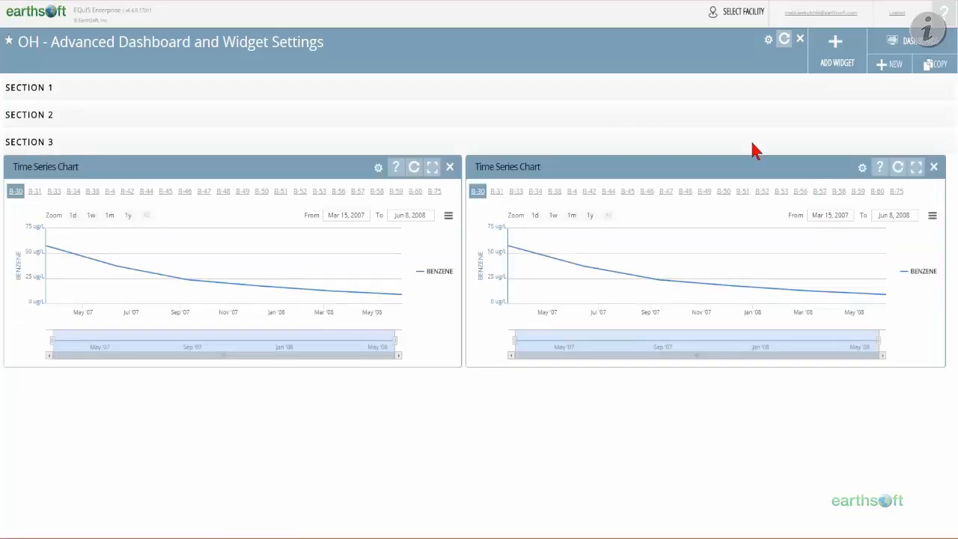
click(946, 121)
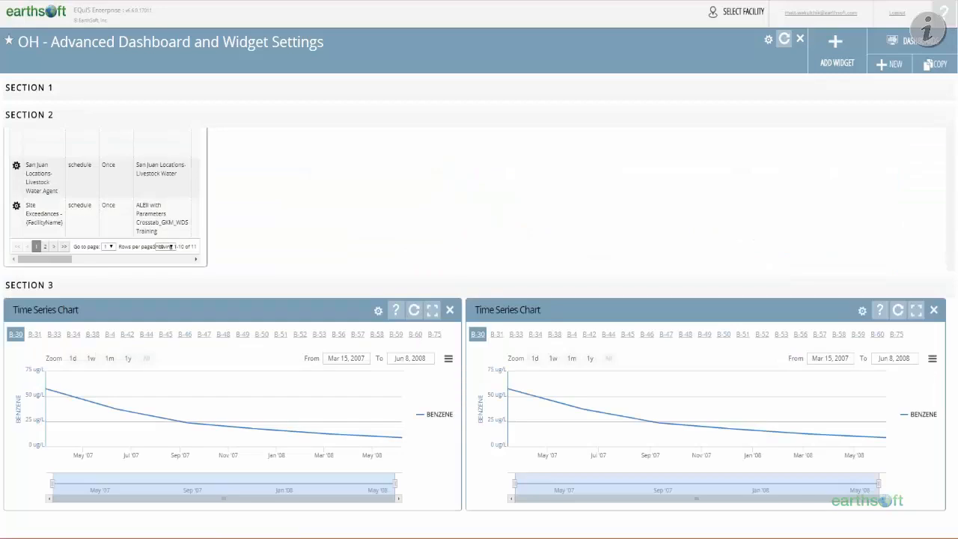
click(942, 99)
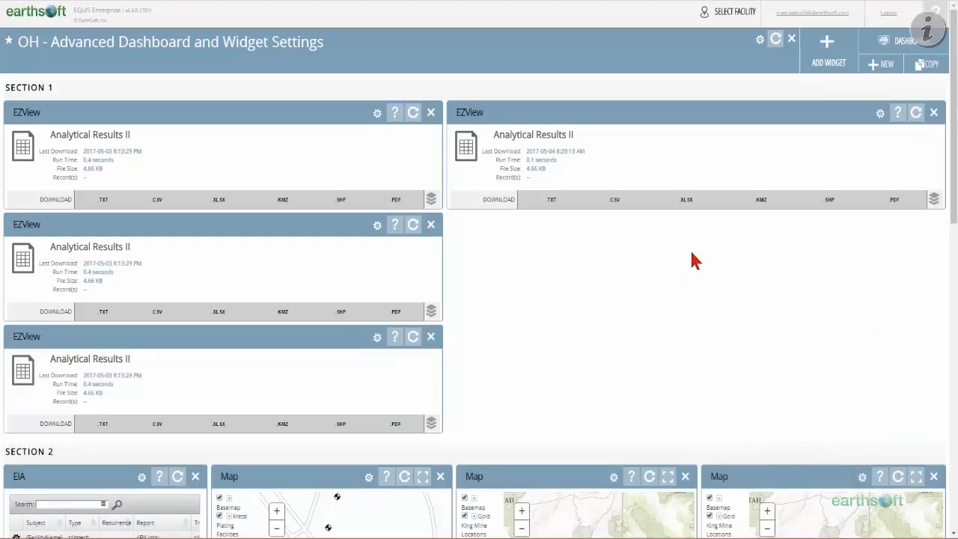
Step: Turn on Collapsible and Save Collapse State in the advanced properties of the EZView widget in Section 1's second column and save the widget
click(880, 114)
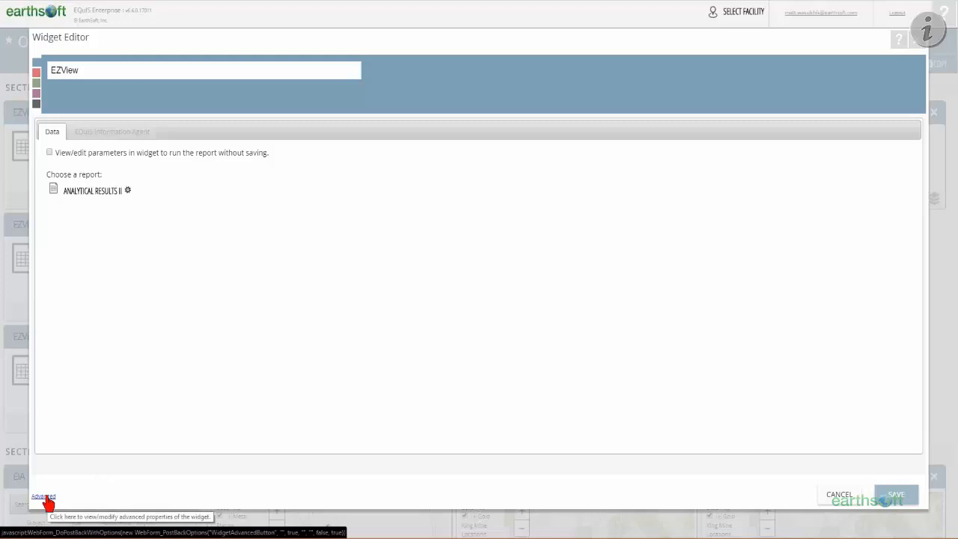
click(44, 497)
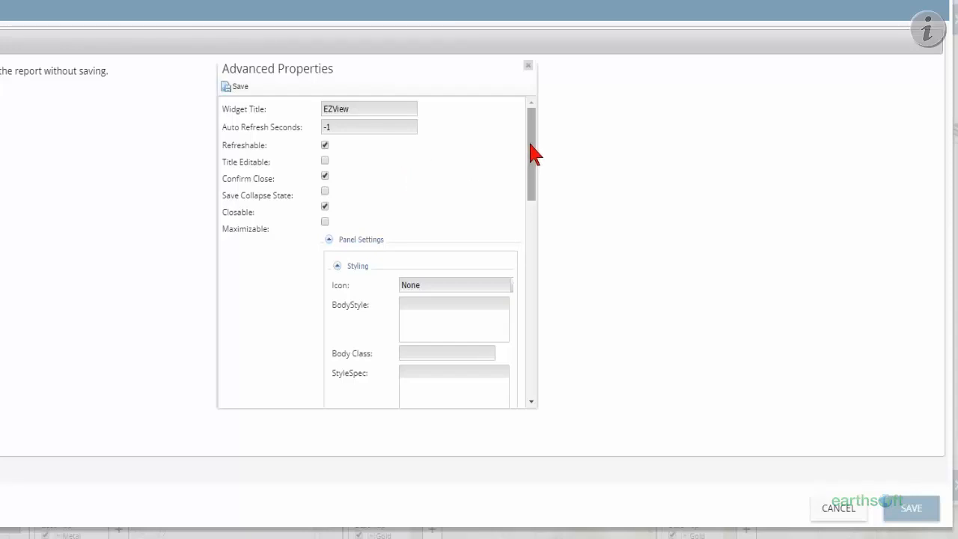
drag(534, 154, 523, 315)
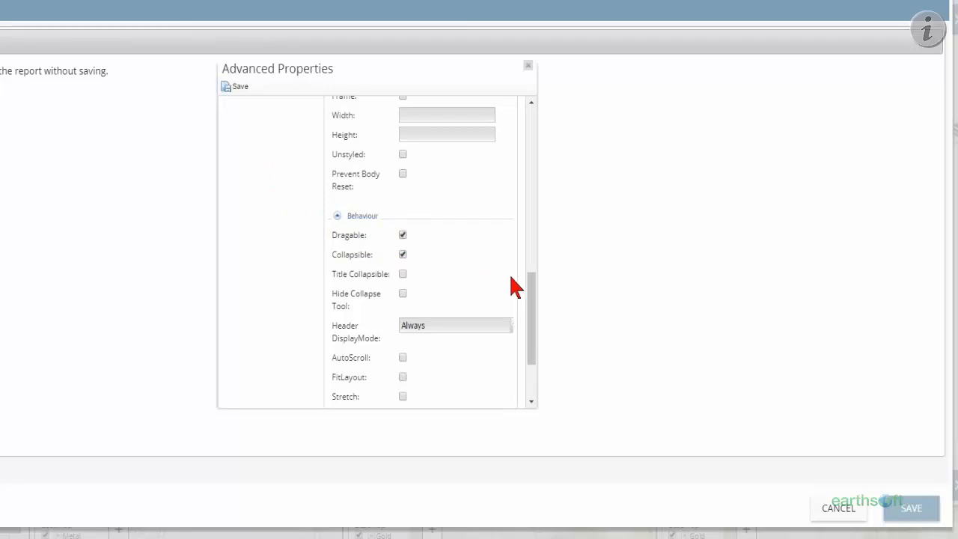
drag(534, 295, 529, 124)
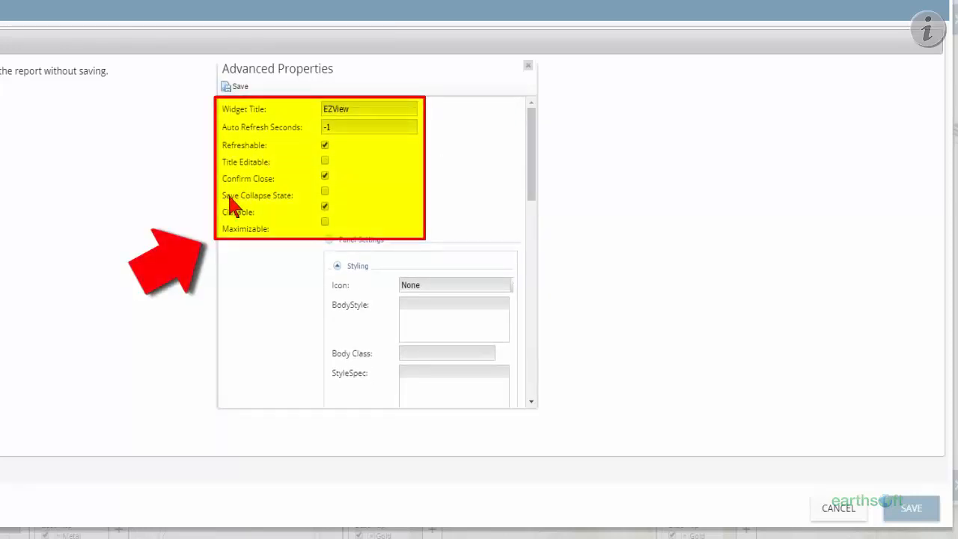
click(324, 192)
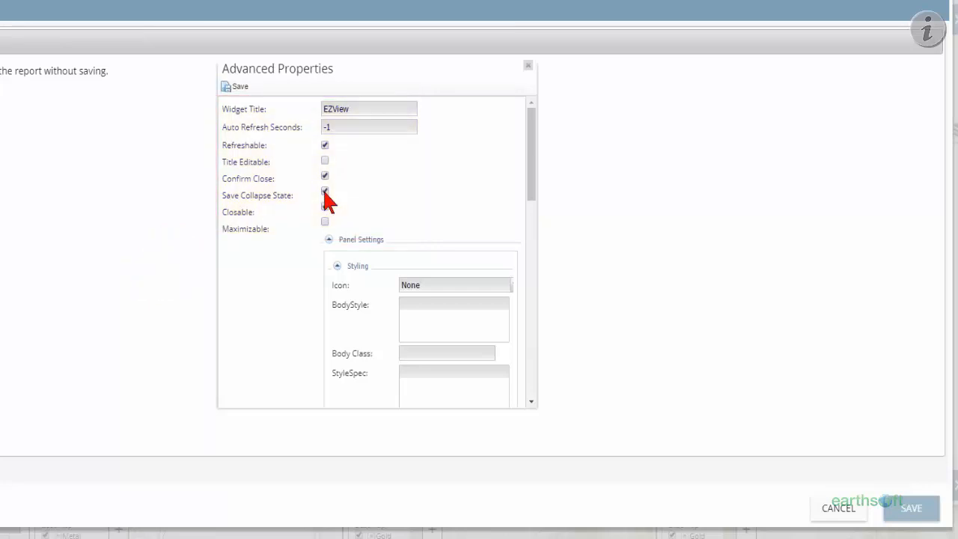
click(325, 190)
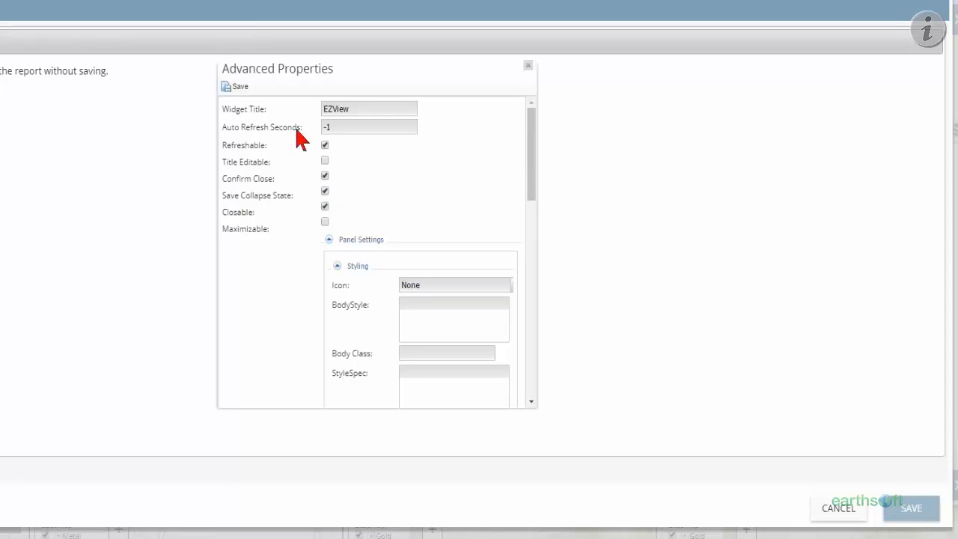
click(238, 87)
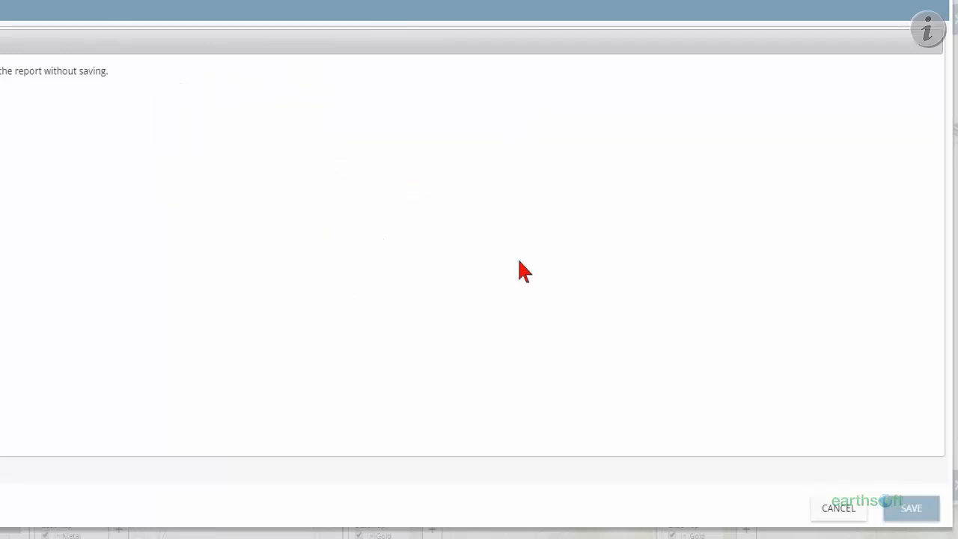
click(912, 512)
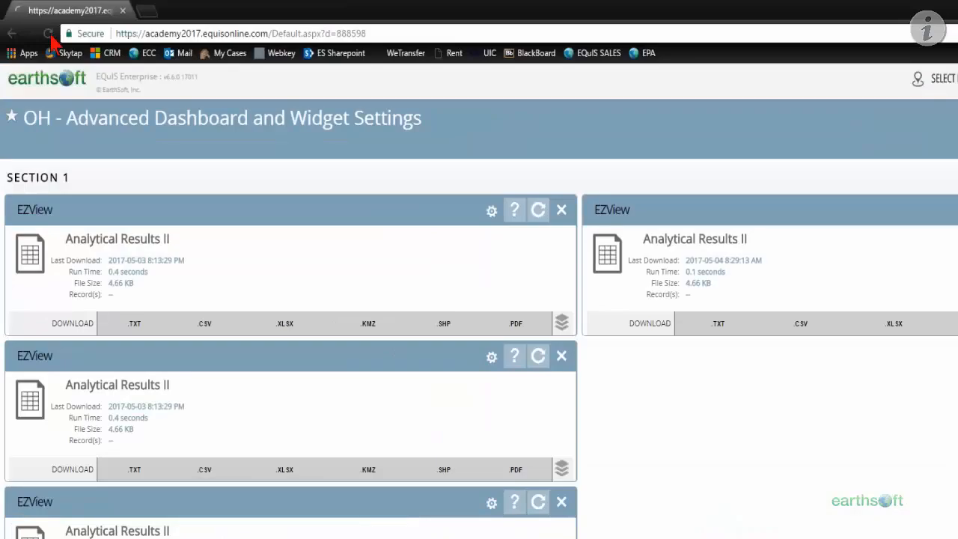
Step: Reload the dashboard, collapse the EZView widget in Section 1's second column and reload the page to test its saved collapse state
click(50, 36)
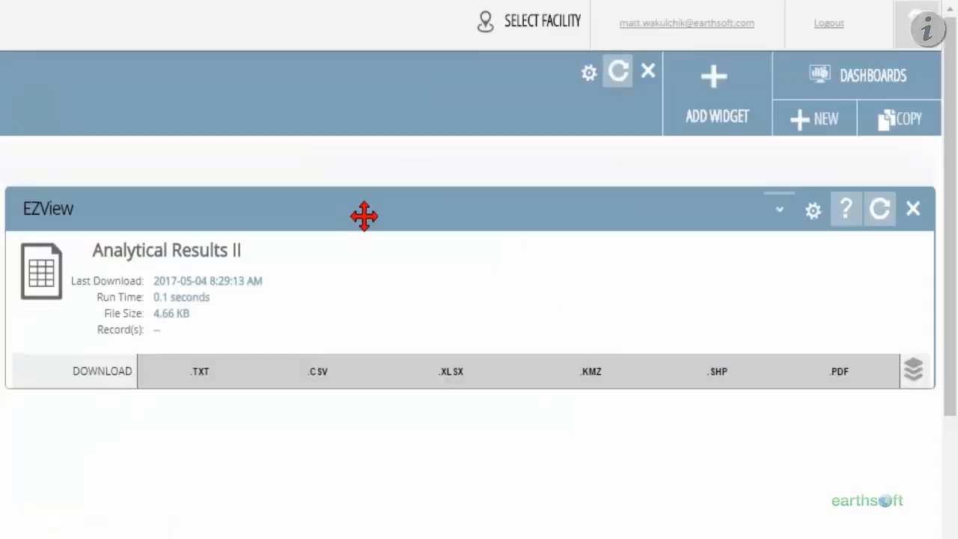
click(781, 210)
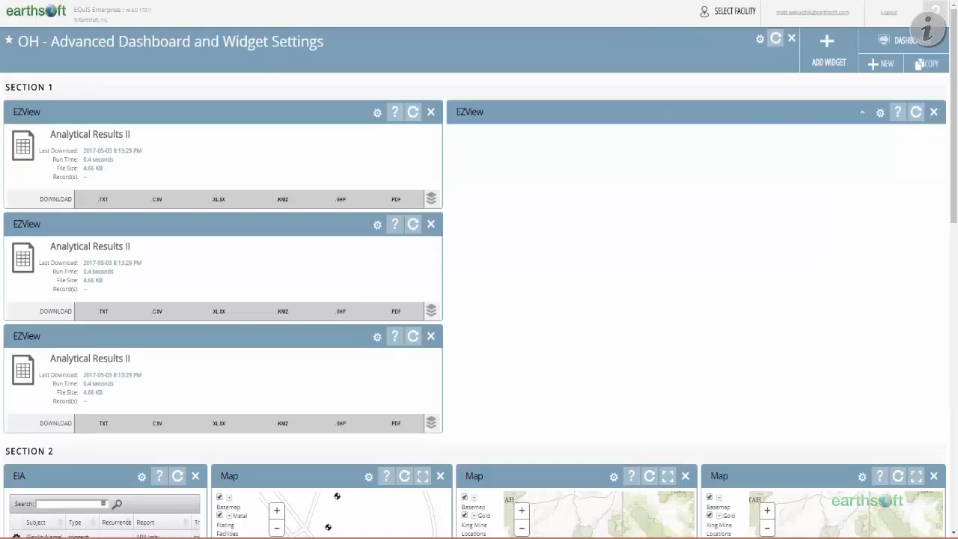
key(F5)
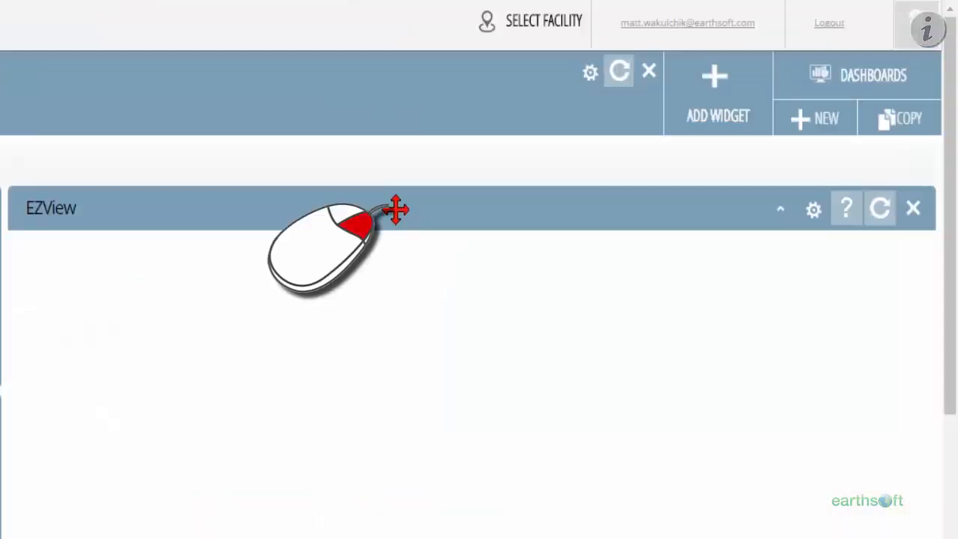
Step: Clone the collapsed EZView widget twice in Section 1's second column, and expand and re-collapse the topmost one
right_click(396, 210)
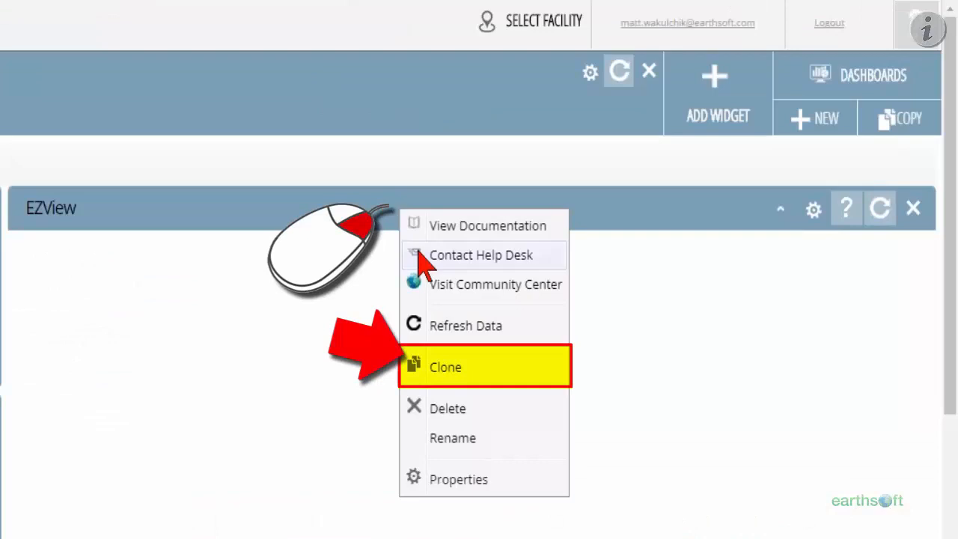
click(458, 370)
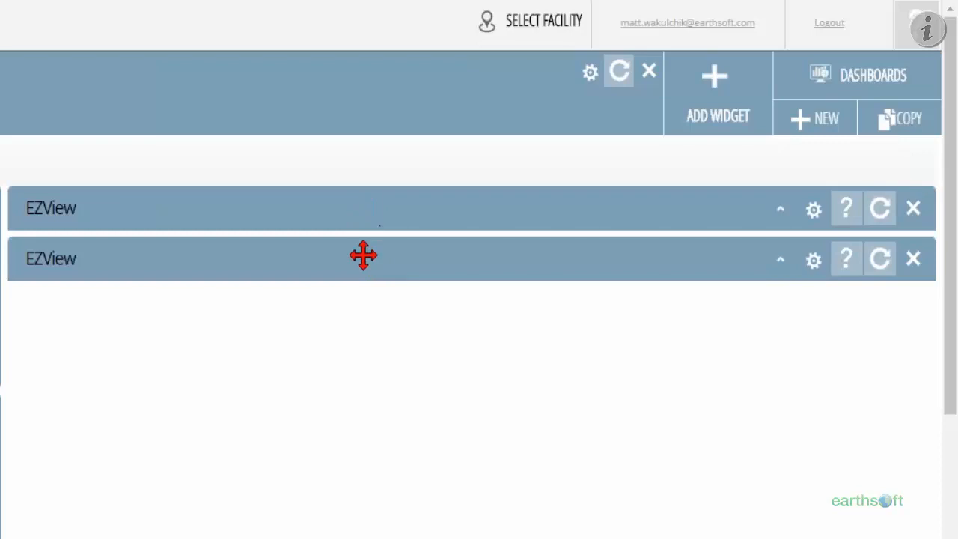
right_click(364, 261)
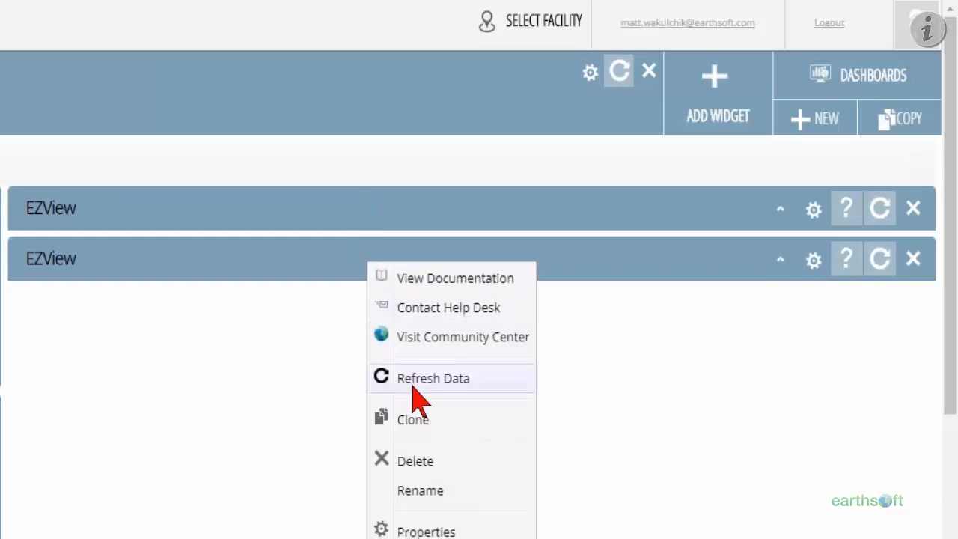
click(421, 422)
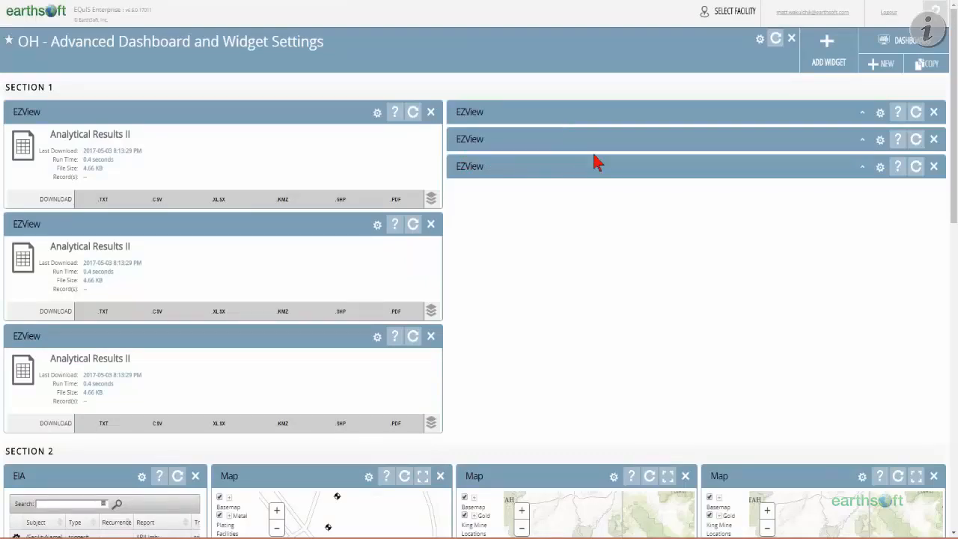
click(863, 113)
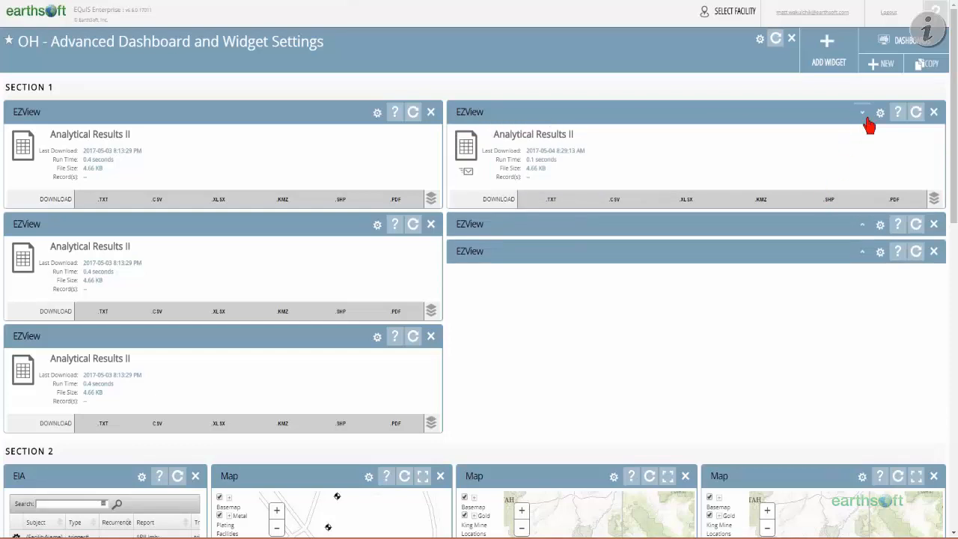
click(863, 114)
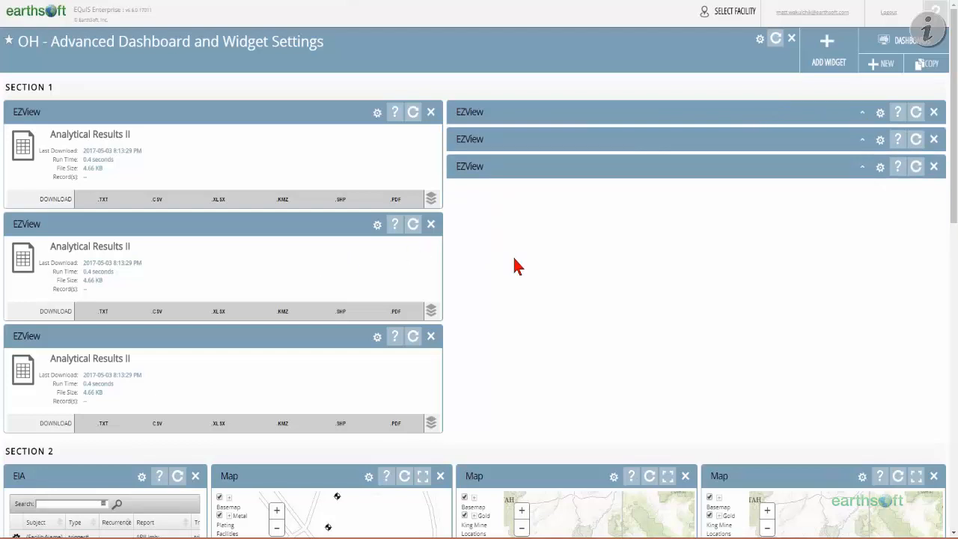
Step: Maximize the Metal Plating Facilities map in Section 2 and pan around its enlarged view
scroll(516, 265, down, 1)
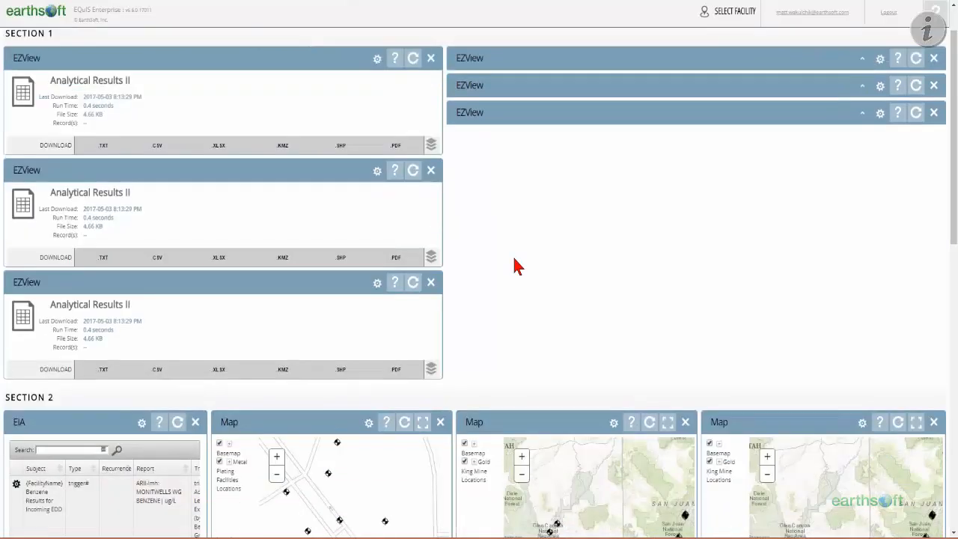
scroll(516, 247, down, 2)
scroll(516, 218, down, 1)
scroll(522, 187, down, 2)
scroll(514, 86, down, 1)
scroll(515, 86, up, 1)
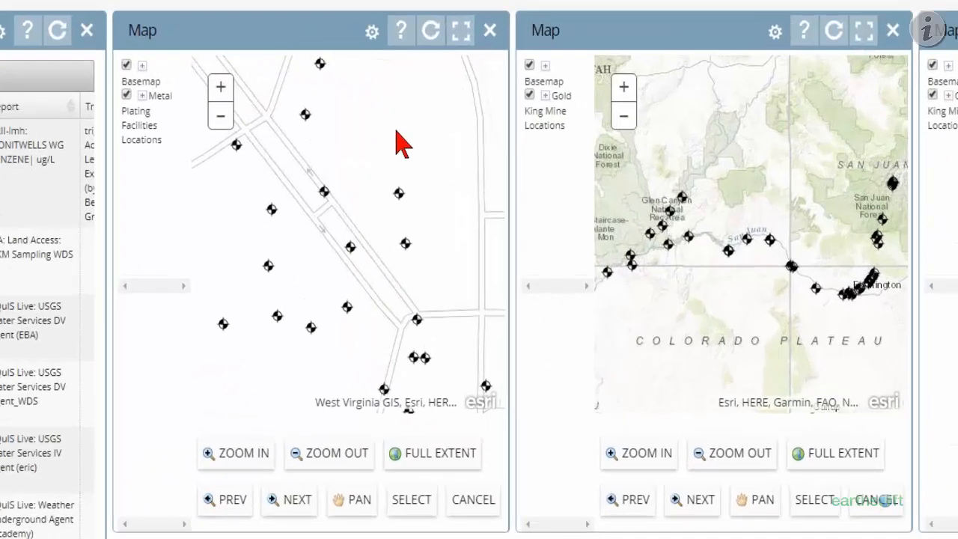
click(462, 32)
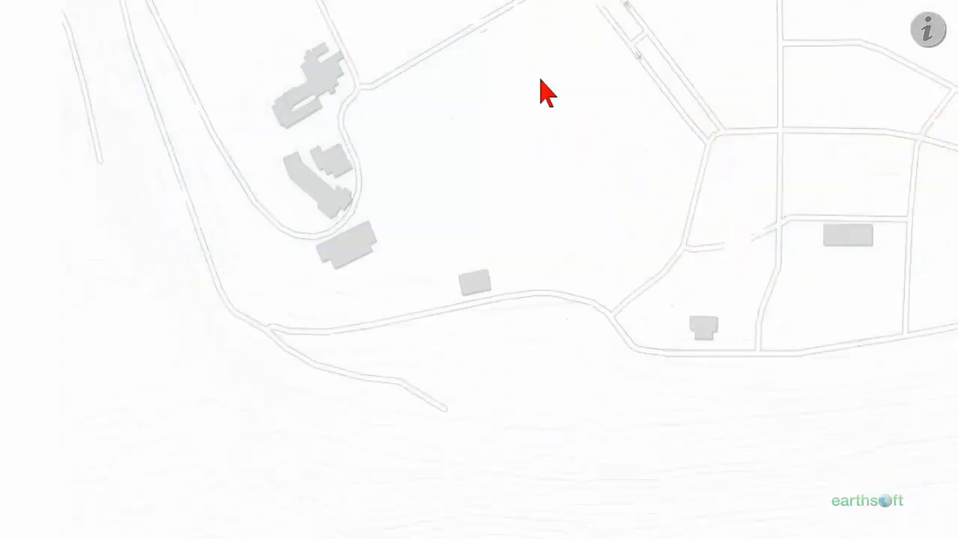
scroll(547, 93, down, 1)
drag(558, 79, 520, 225)
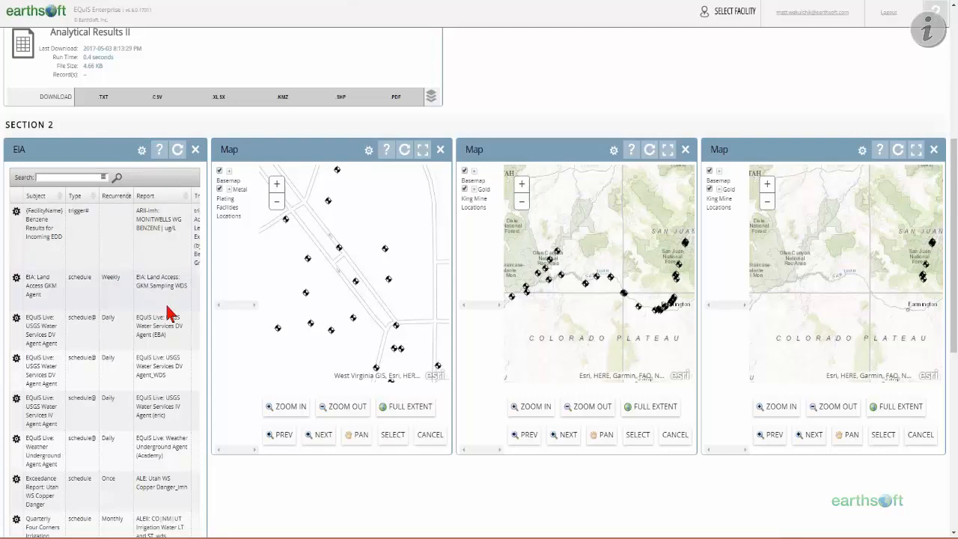
Step: Examine the full height and width of the EIA widget's table in Section 2 against the neighbouring maps
scroll(216, 470, down, 2)
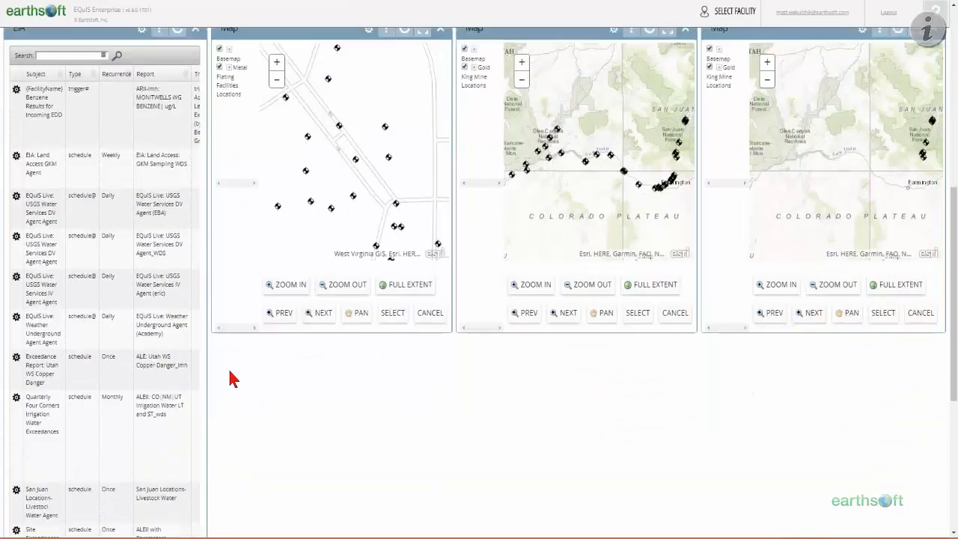
scroll(225, 377, down, 3)
scroll(225, 360, up, 1)
scroll(221, 362, up, 2)
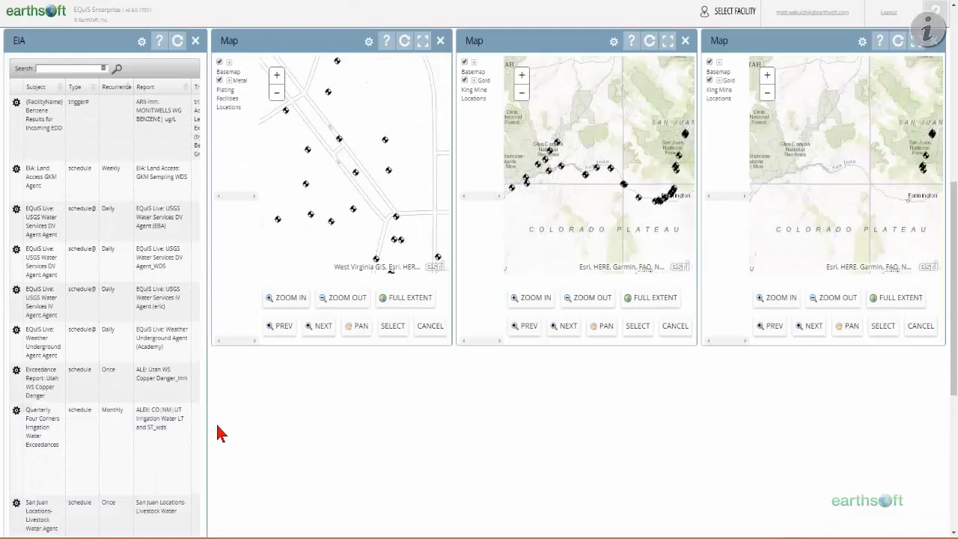
scroll(221, 433, up, 1)
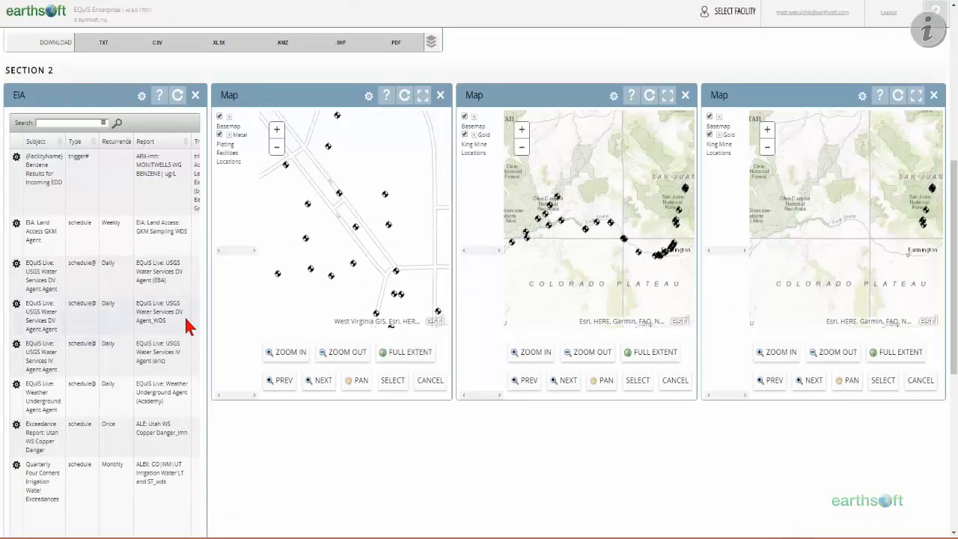
scroll(225, 418, down, 3)
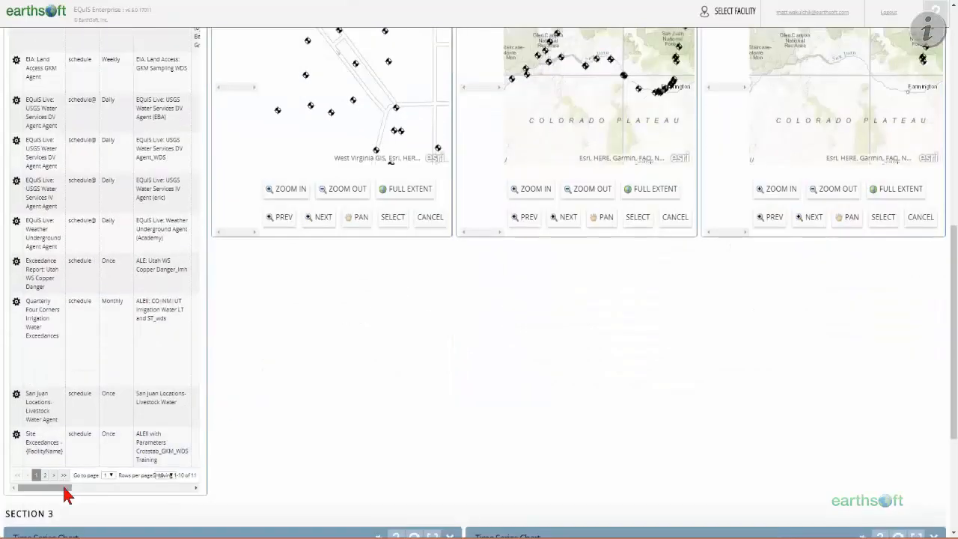
mouse_move(68, 492)
mouse_down()
mouse_move(152, 495)
mouse_move(60, 491)
mouse_up()
scroll(231, 355, up, 3)
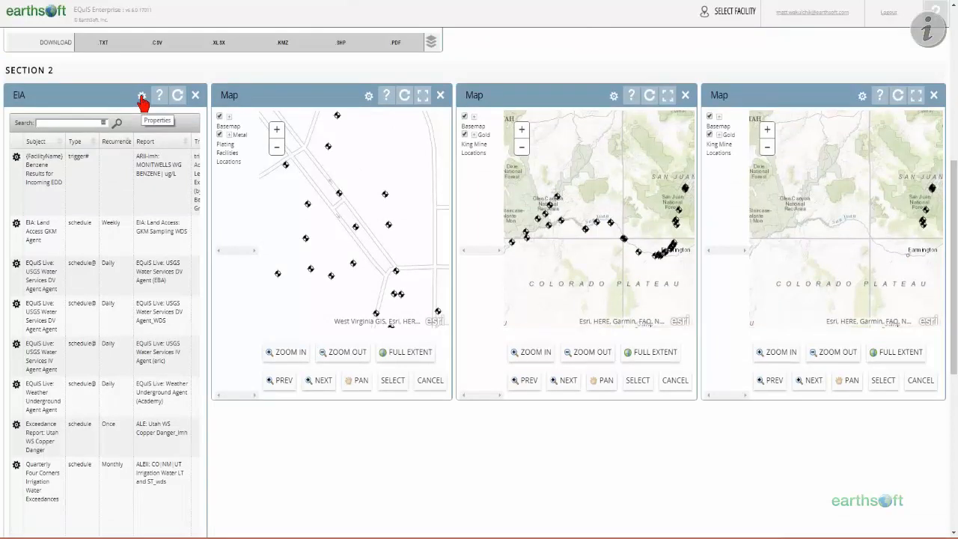
Step: Turn on Maximizable and set the height to 600 in the EIA widget's advanced properties, save them and reload the dashboard
click(142, 100)
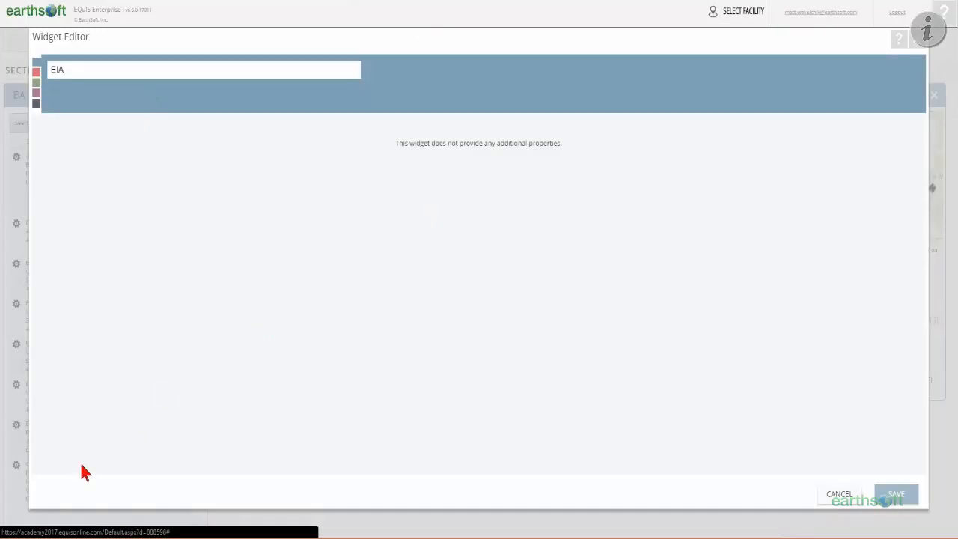
click(45, 496)
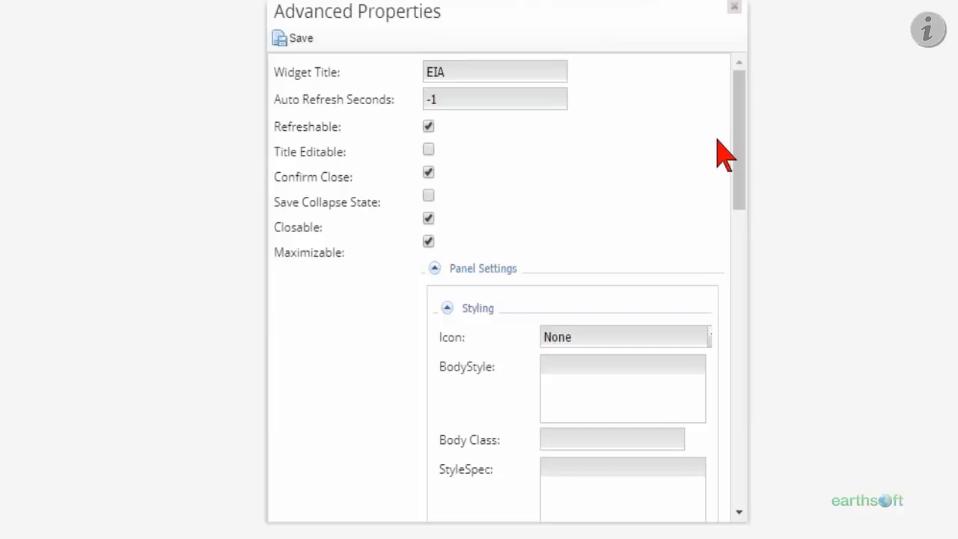
drag(743, 150, 743, 158)
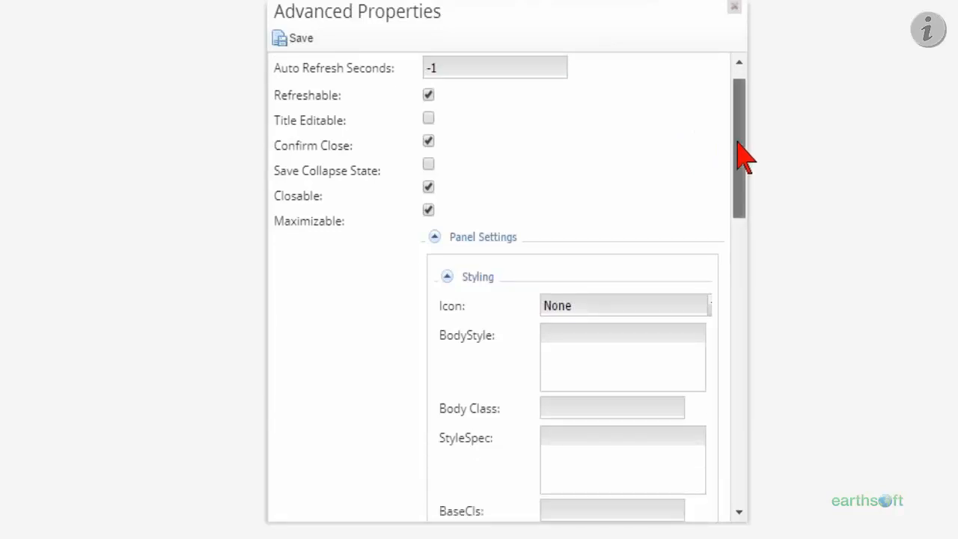
drag(738, 145, 740, 337)
click(588, 295)
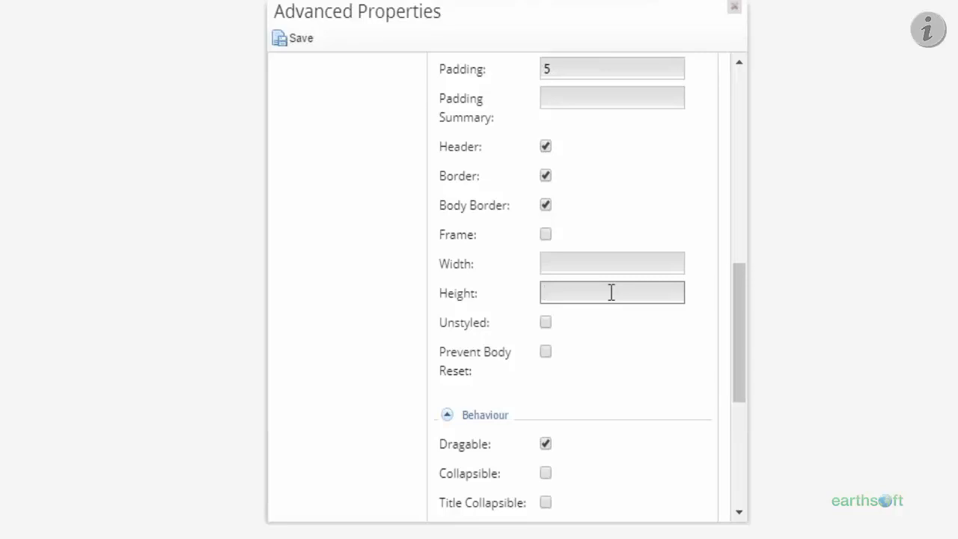
text(600)
click(304, 43)
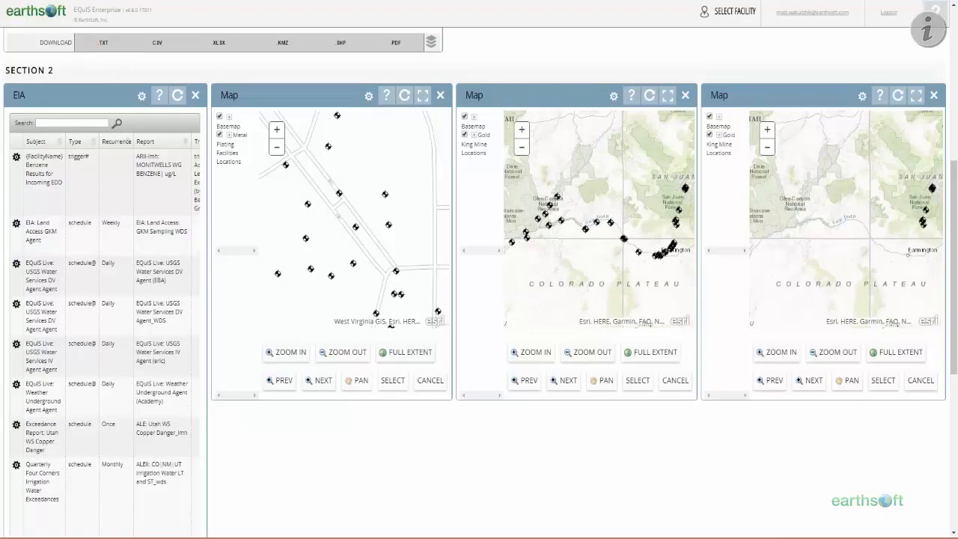
key(F5)
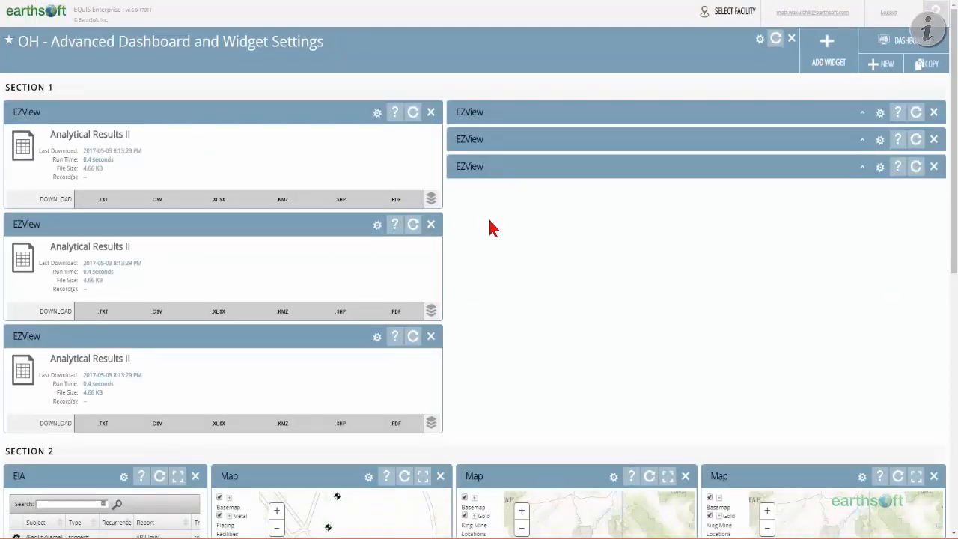
Step: Maximize the EIA widget in Section 2 to view its full table, and restore it to its normal size
scroll(465, 230, down, 5)
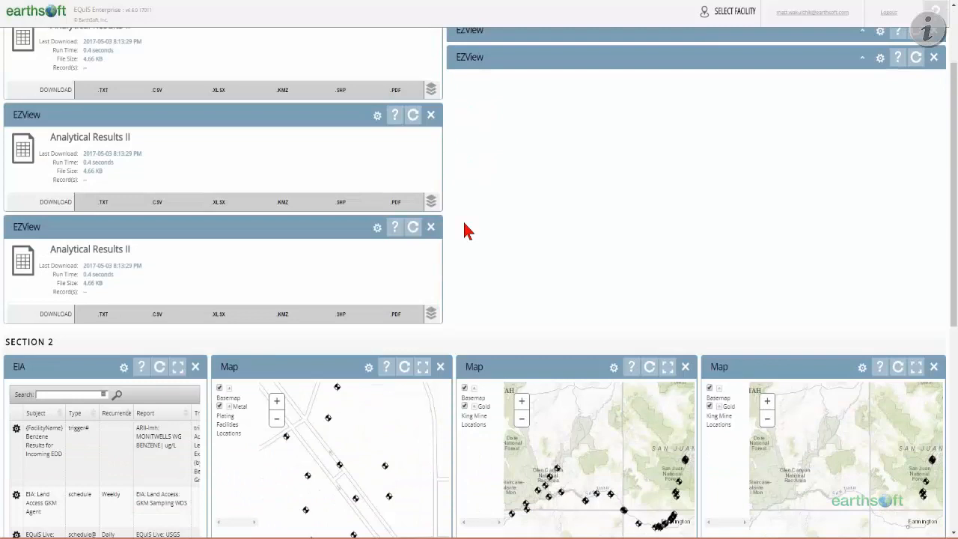
scroll(473, 193, down, 1)
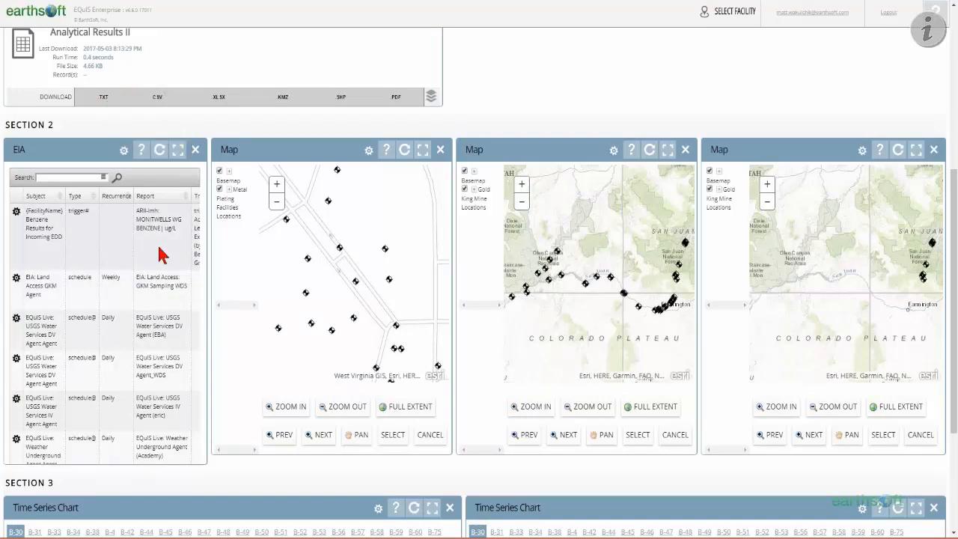
click(178, 149)
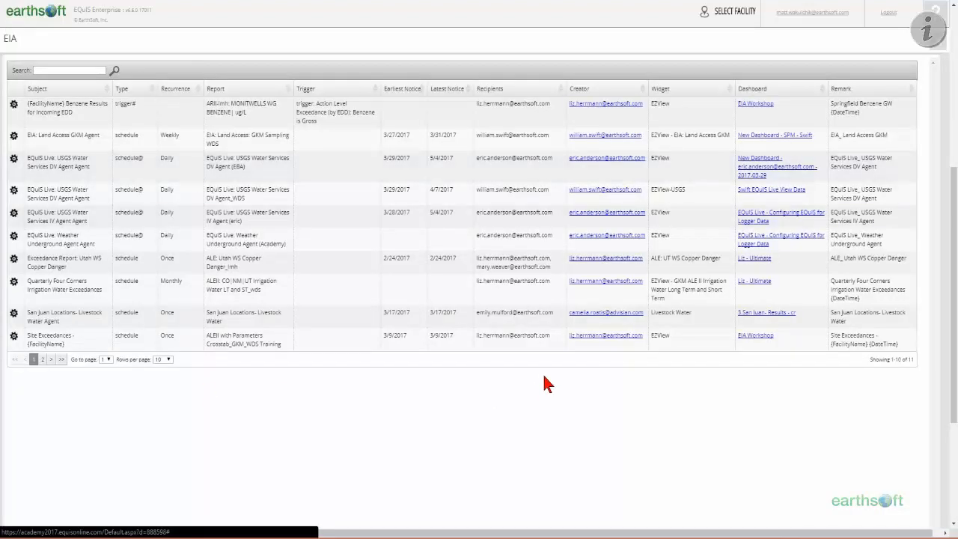
click(934, 52)
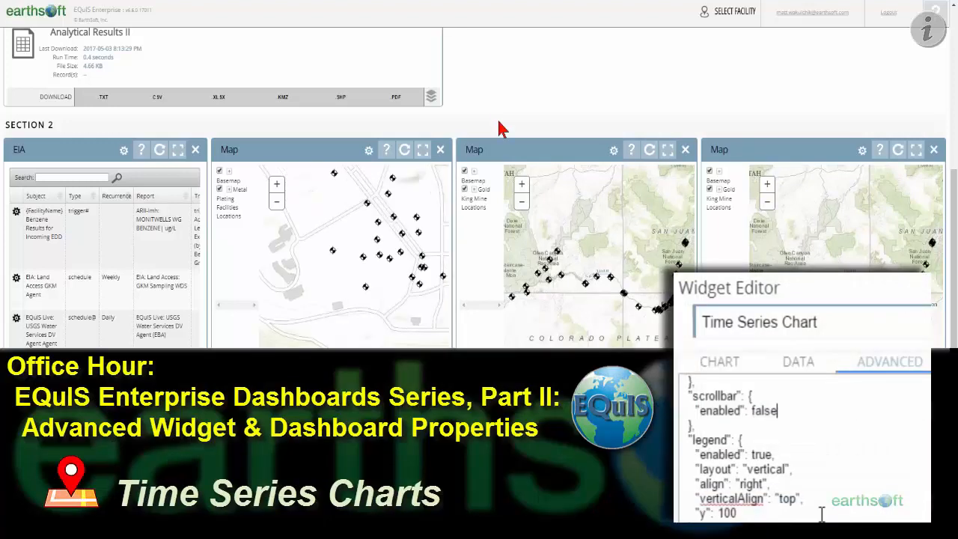
Step: Open the advanced properties of the second Time Series Chart widget in Section 3
scroll(501, 124, down, 2)
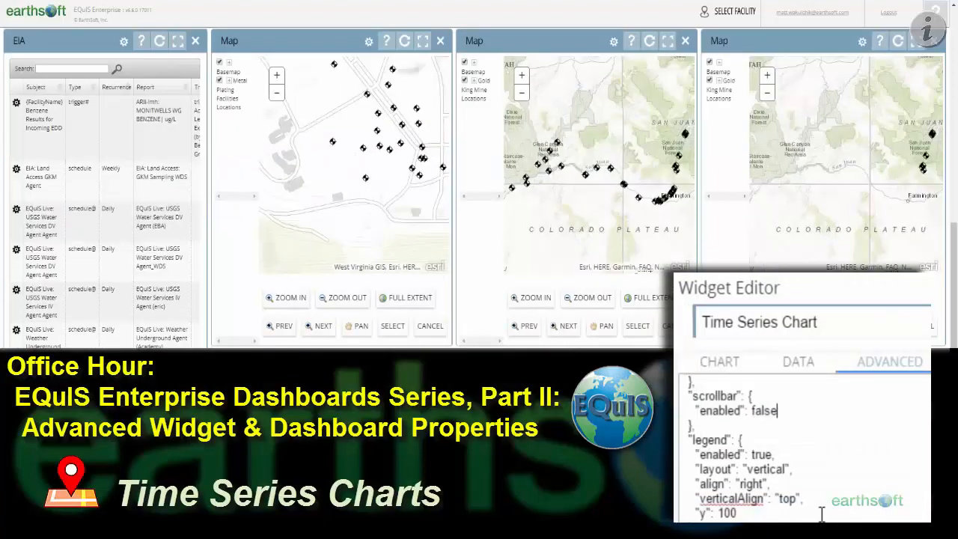
scroll(440, 280, down, 1)
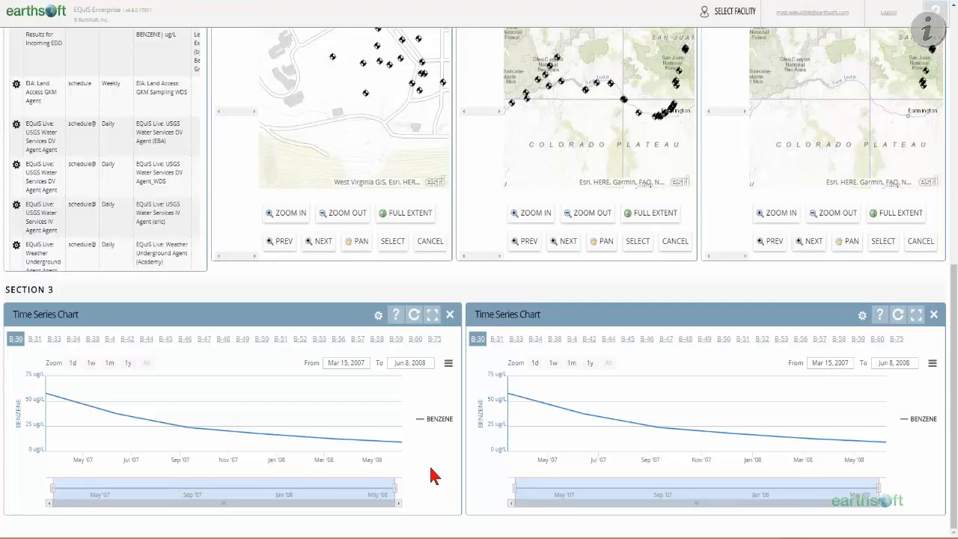
mouse_move(390, 441)
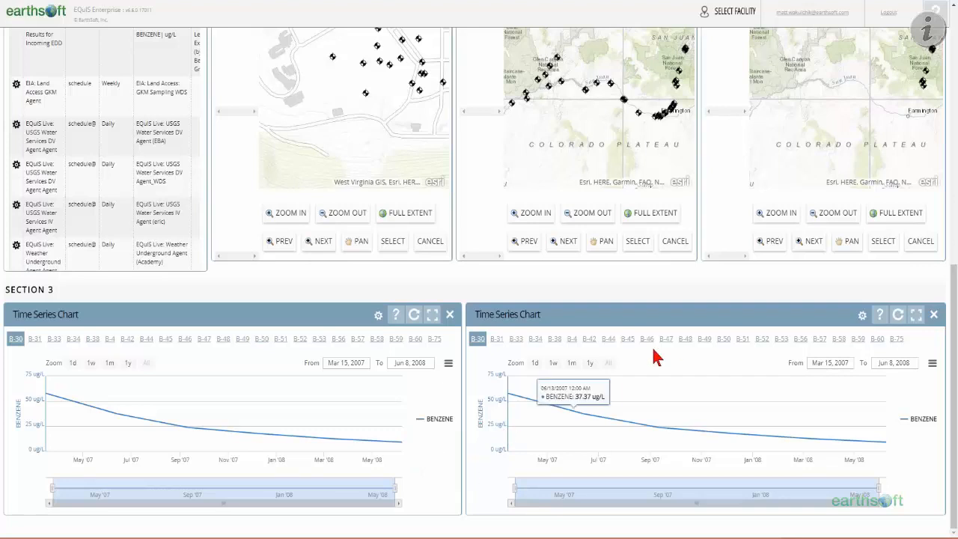
click(862, 318)
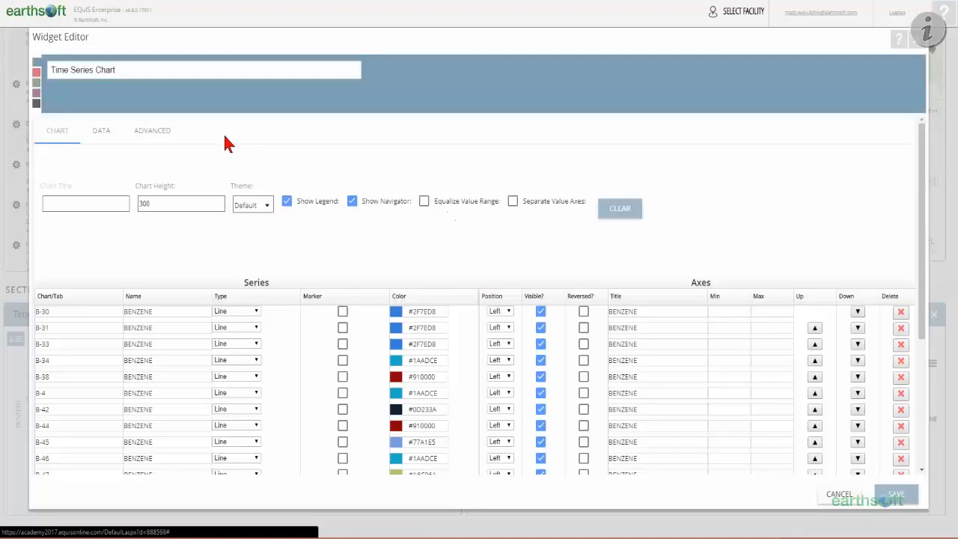
click(157, 135)
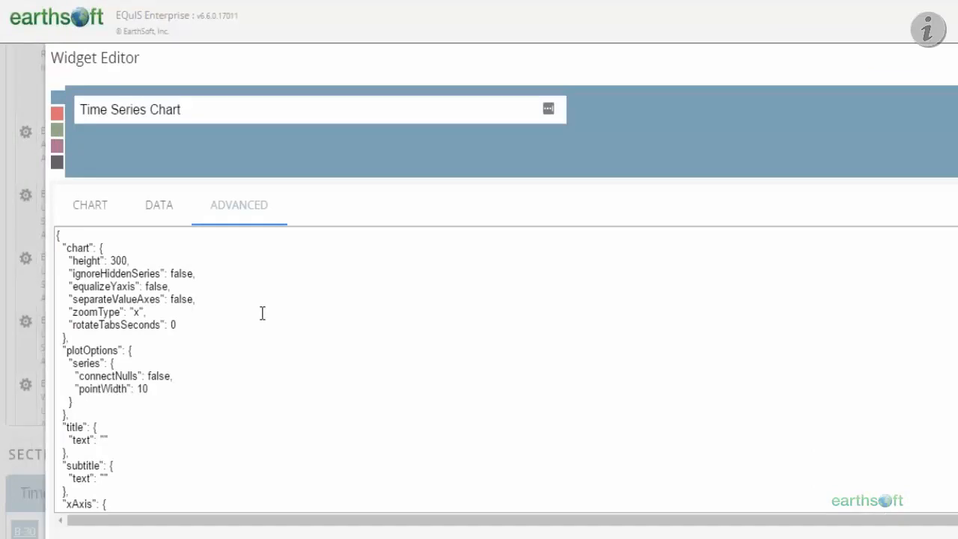
Step: Examine the chart's scrollbar, legend, range selector and navigator properties, and compare them with the basic legend and navigator options
scroll(241, 321, down, 3)
scroll(240, 329, down, 3)
scroll(271, 399, down, 3)
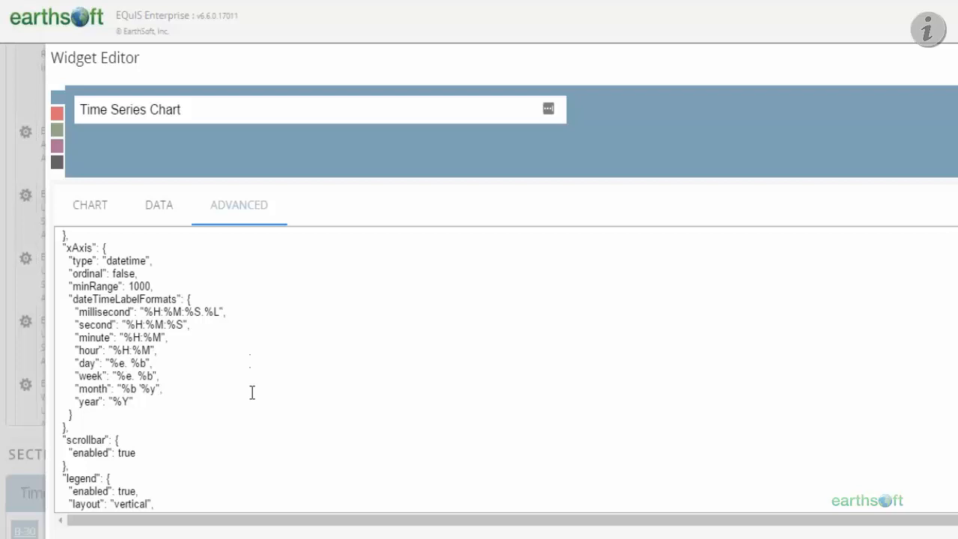
scroll(252, 393, down, 5)
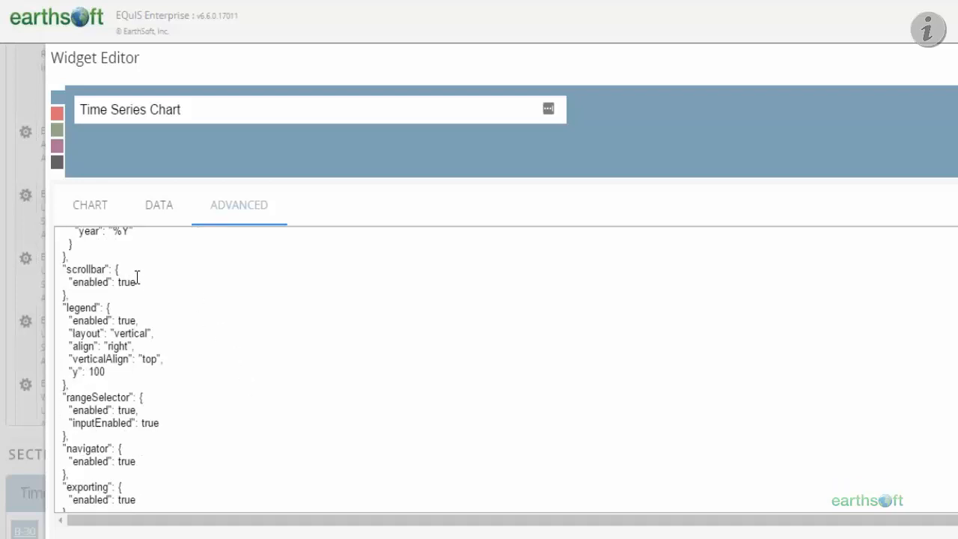
drag(66, 271, 120, 271)
click(161, 292)
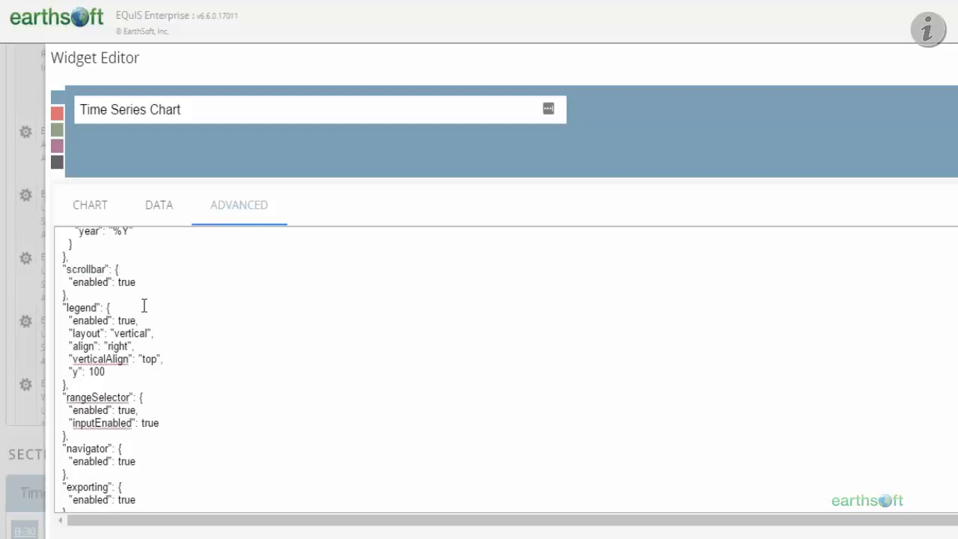
click(90, 205)
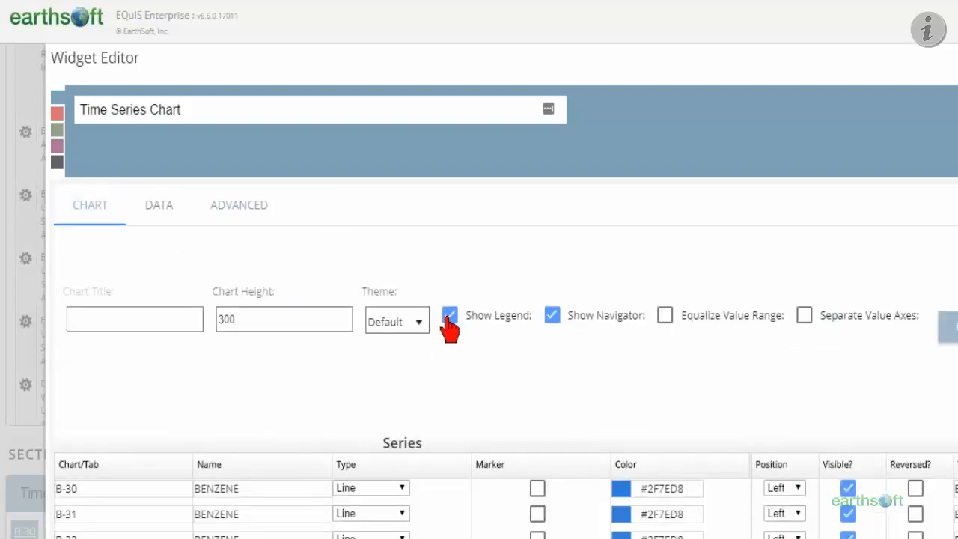
click(238, 211)
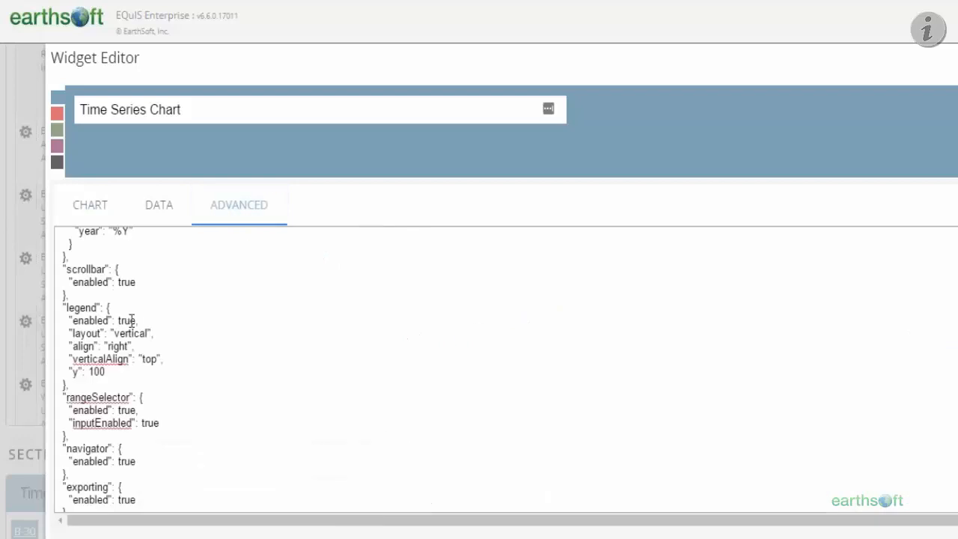
Step: Set the scrollbar's "enabled" property to false in the second Time Series Chart's advanced properties
click(136, 320)
text(,)
key(BackSpace)
key(BackSpace)
key(BackSpace)
key(BackSpace)
text(false)
Step: Set the rangeSelector's "enabled" property to false in the chart's advanced properties
click(164, 423)
click(138, 411)
key(BackSpace)
key(BackSpace)
key(BackSpace)
key(BackSpace)
text(false,)
Step: Set the navigator's "enabled" property to false and save the Time Series Chart widget
click(139, 462)
key(BackSpace)
key(BackSpace)
key(BackSpace)
key(BackSpace)
text(false)
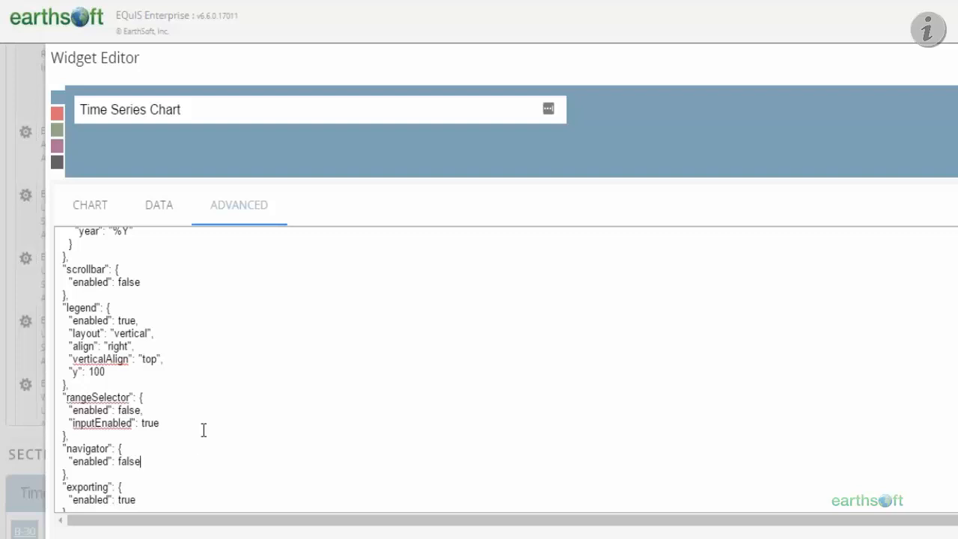
scroll(239, 413, down, 2)
scroll(237, 412, up, 2)
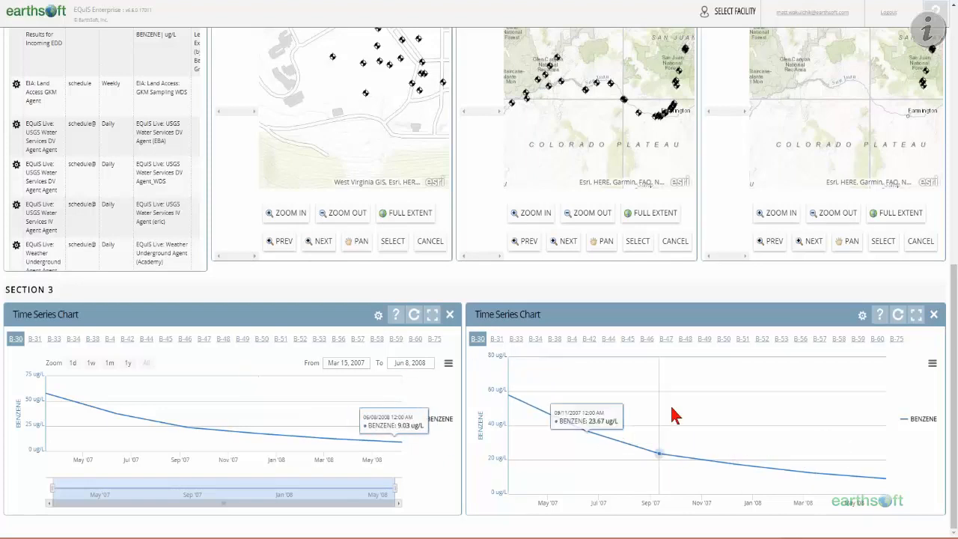
Step: Open the second Time Series Chart's context menu to view its download and print options
click(932, 365)
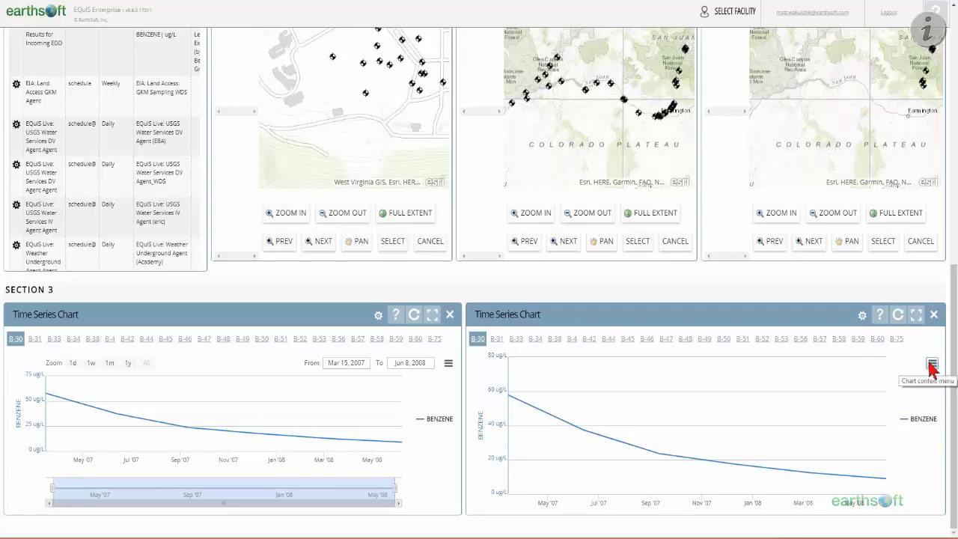
click(932, 366)
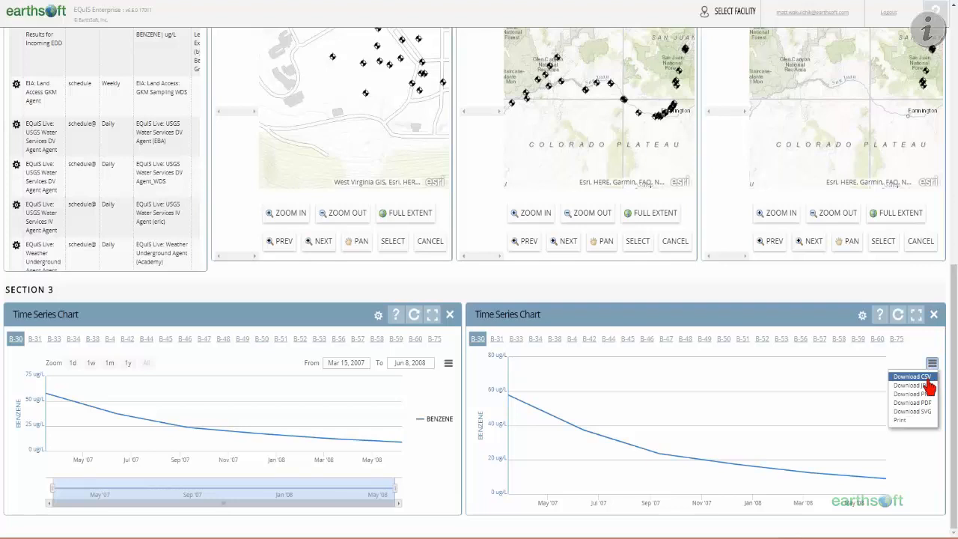